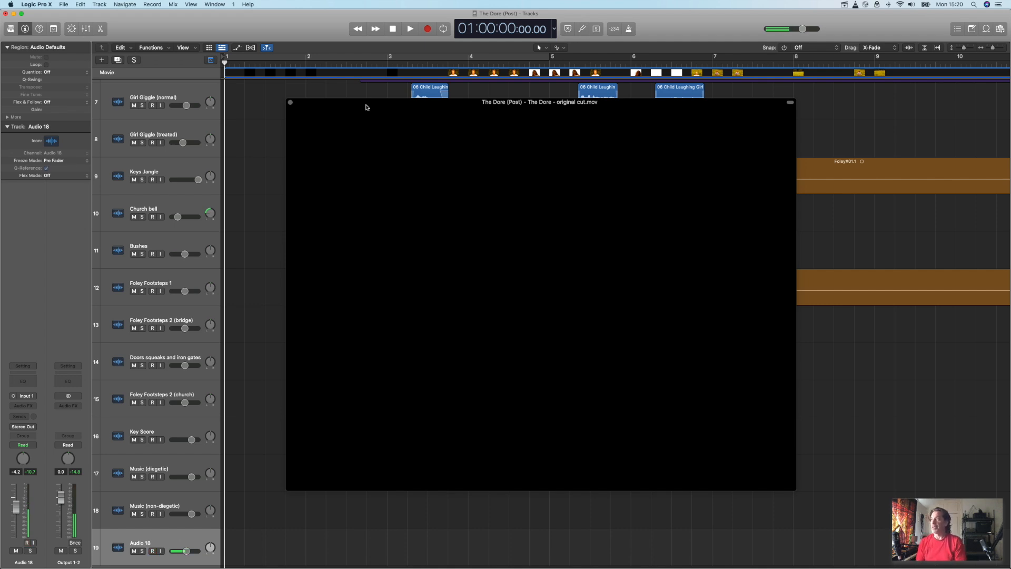
Step: Move the movie window clear of the Girl Giggle tracks and select the Girl Giggle (normal) track
left_click_drag(366, 104, 352, 172)
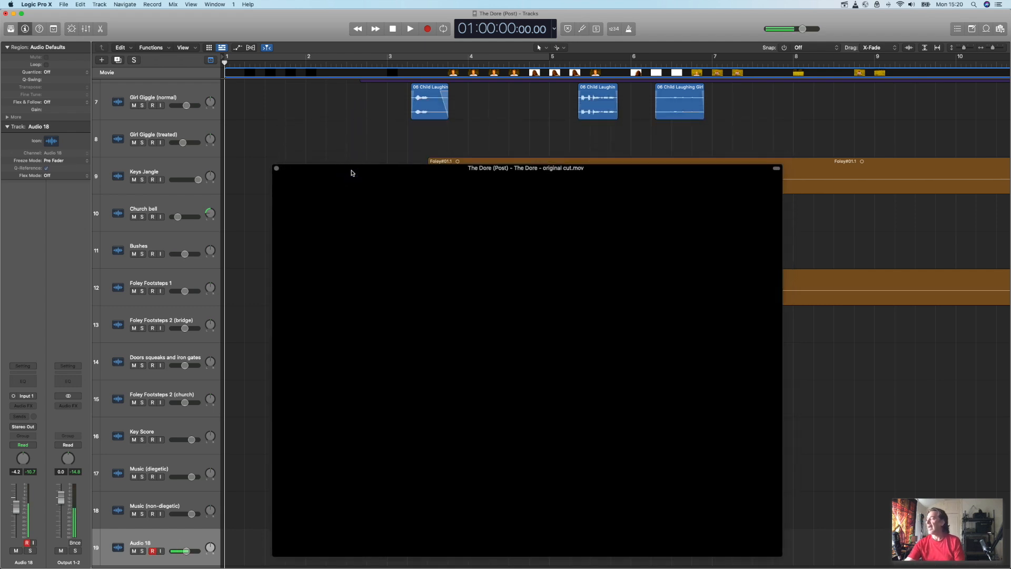
left_click_drag(351, 173, 315, 163)
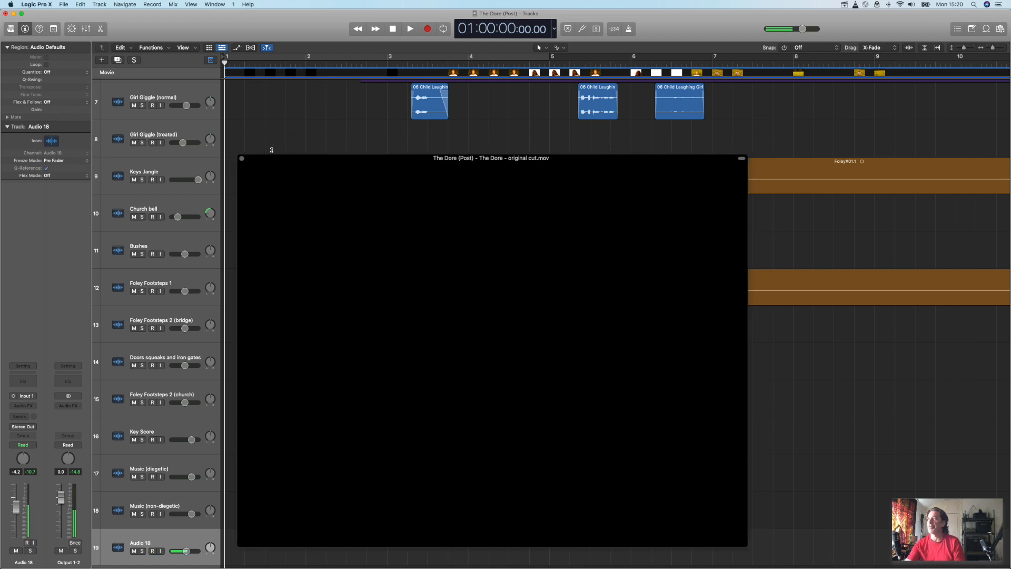
left_click(164, 94)
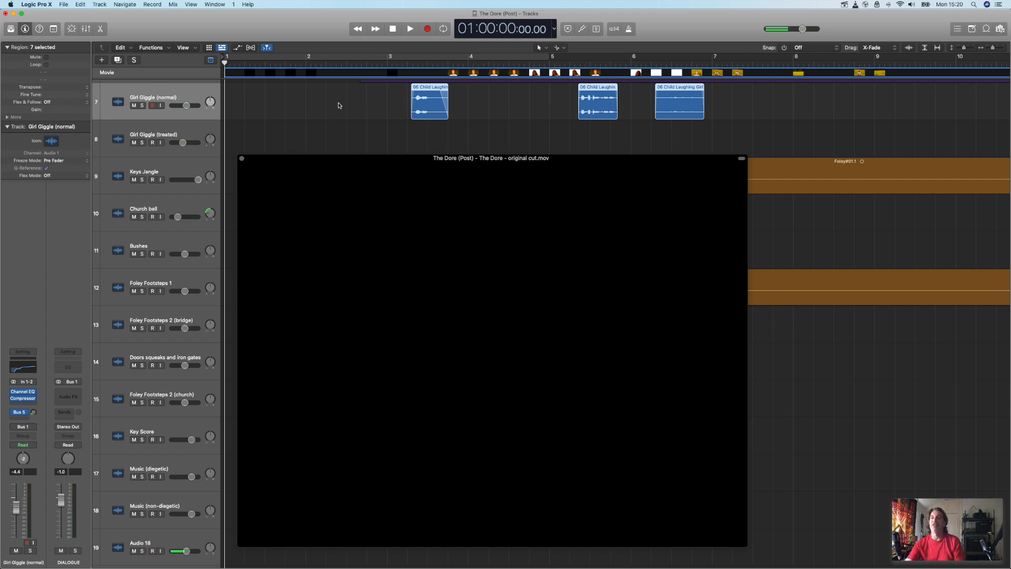
Step: Move the movie window slightly lower and open the Pitch Shifter on the Girl Giggle (treated) track
left_click_drag(321, 160, 319, 186)
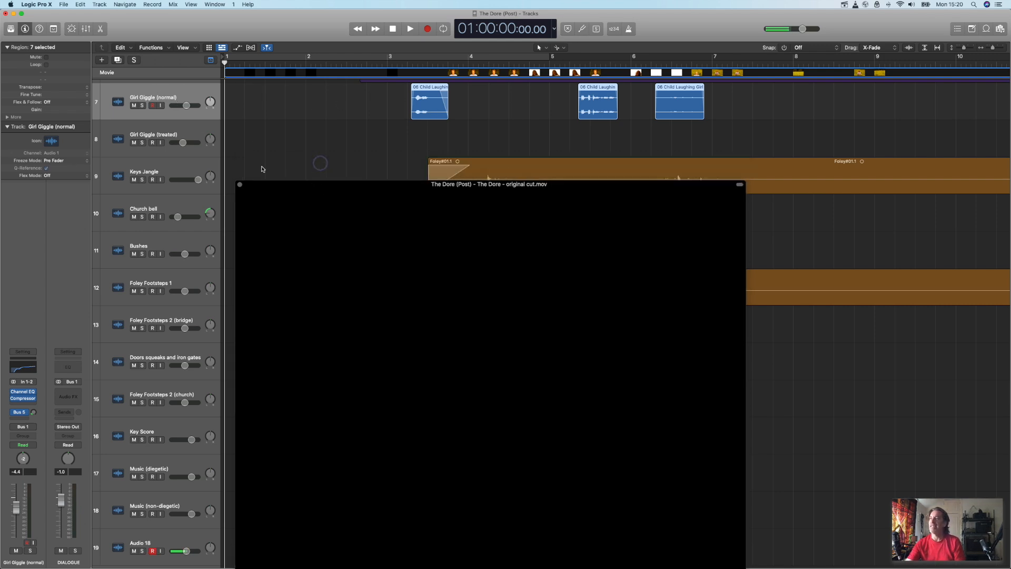
left_click(198, 133)
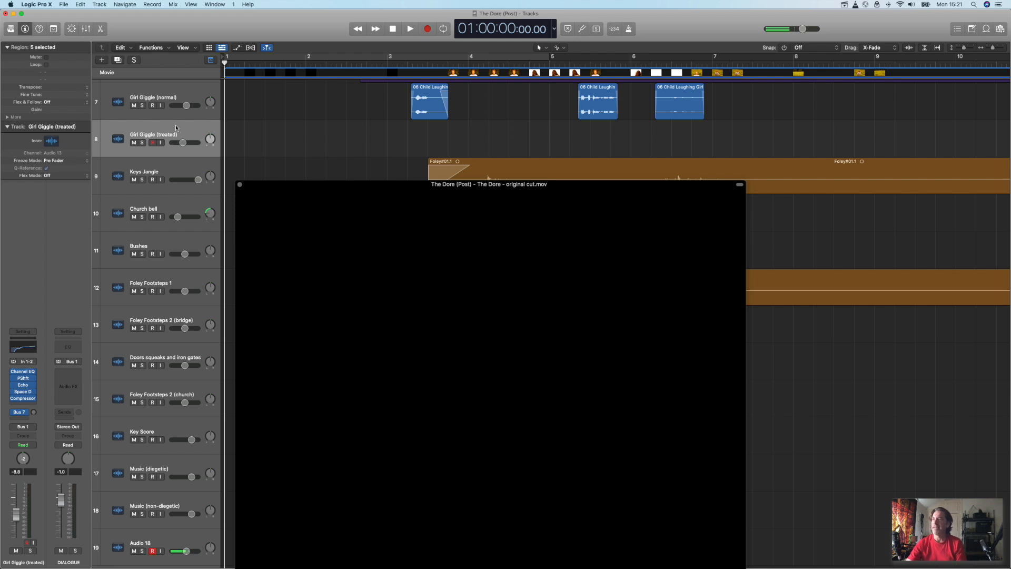
left_click(23, 379)
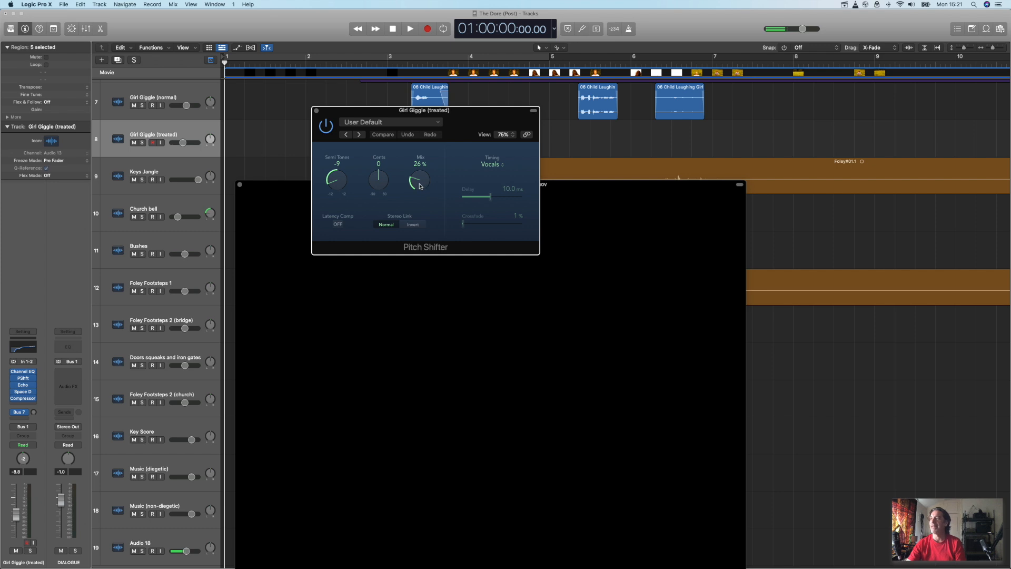
Step: Solo the Girl Giggle (normal) track, move the Pitch Shifter window clear of its regions, and play its first three laughing regions
scroll(605, 146, "right", 5)
scroll(605, 146, "right", 10)
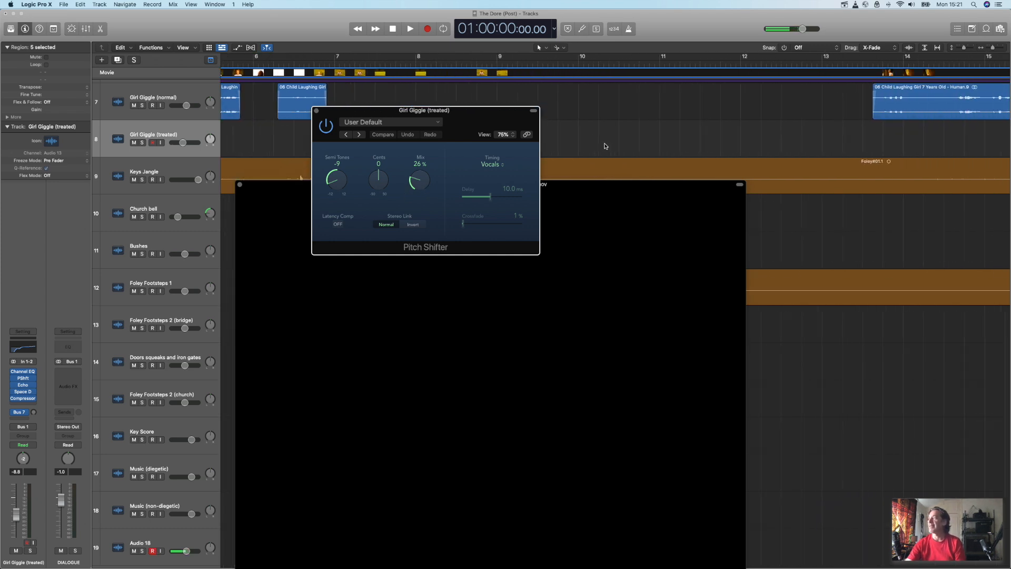
scroll(608, 147, "left", 12)
scroll(607, 147, "left", 2)
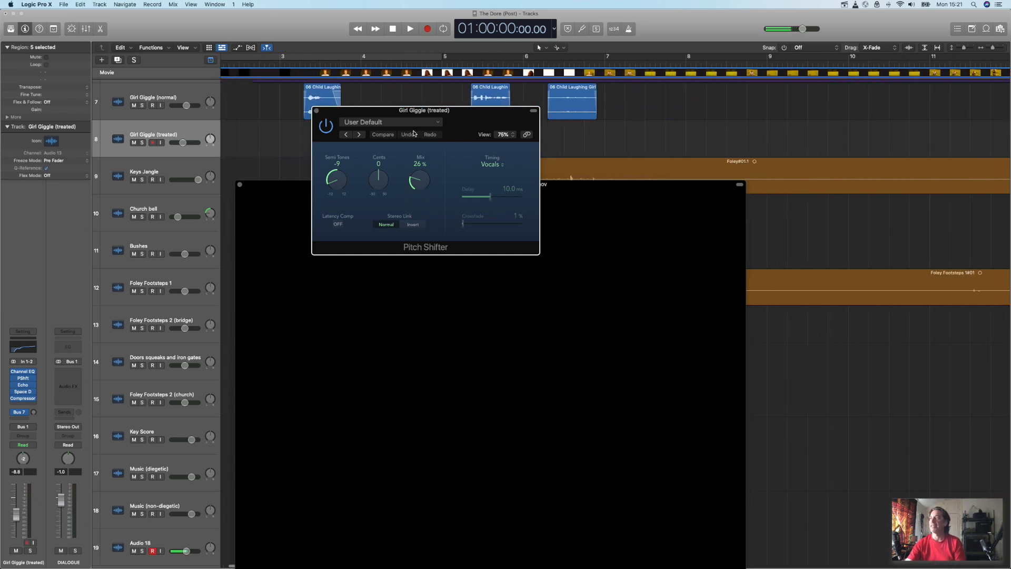
left_click(142, 106)
left_click_drag(352, 115, 341, 158)
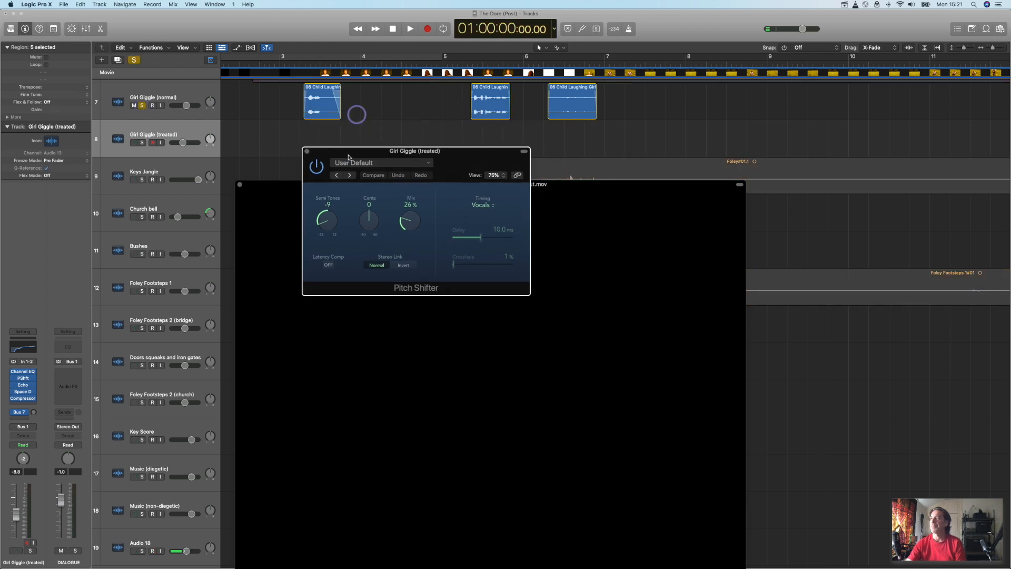
left_click(295, 63)
key("space")
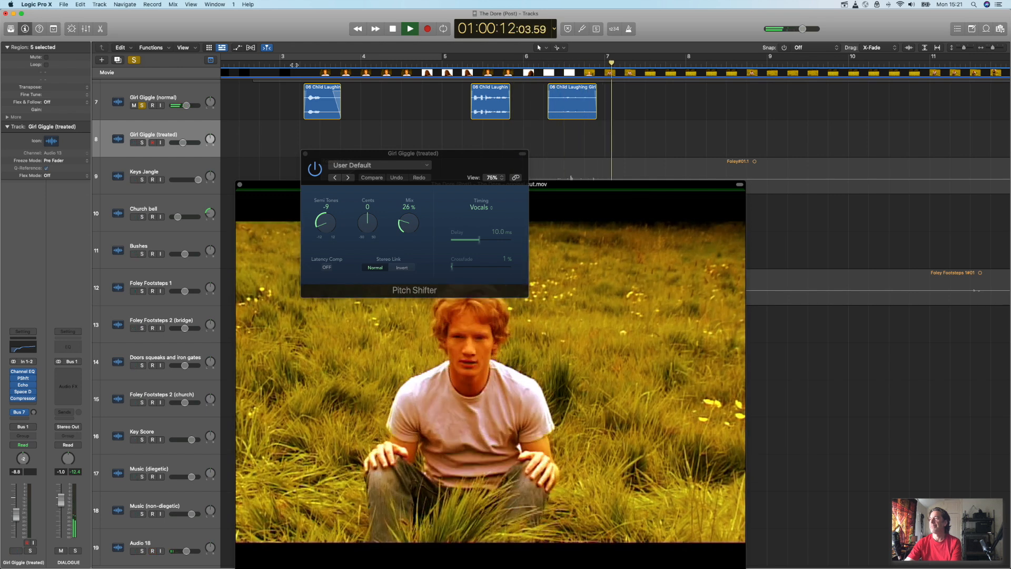
key("space")
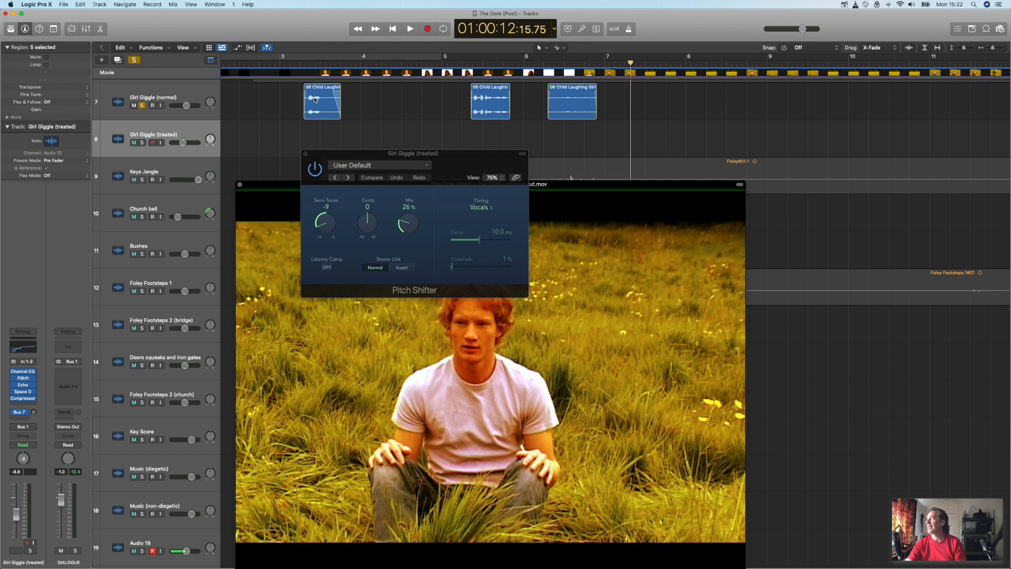
Step: Start adding an audio file to the project and browse to the Sound Effects Library folder
left_click(999, 31)
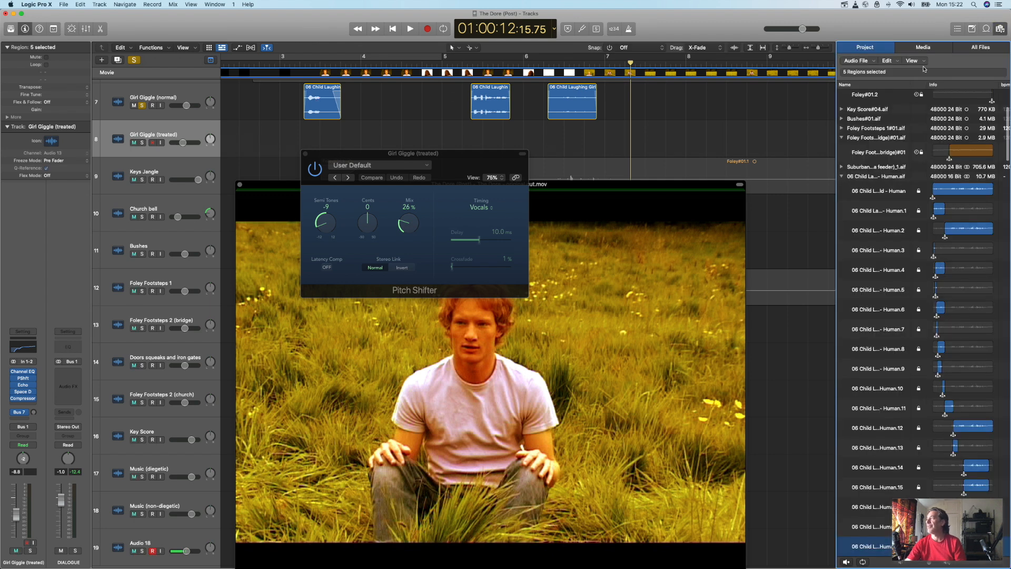
left_click(870, 62)
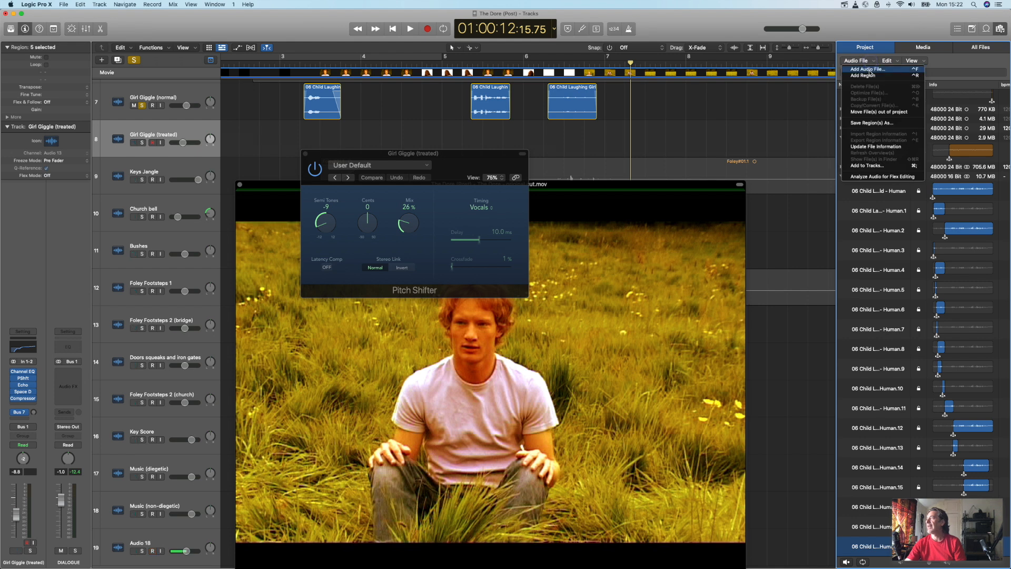
left_click(869, 62)
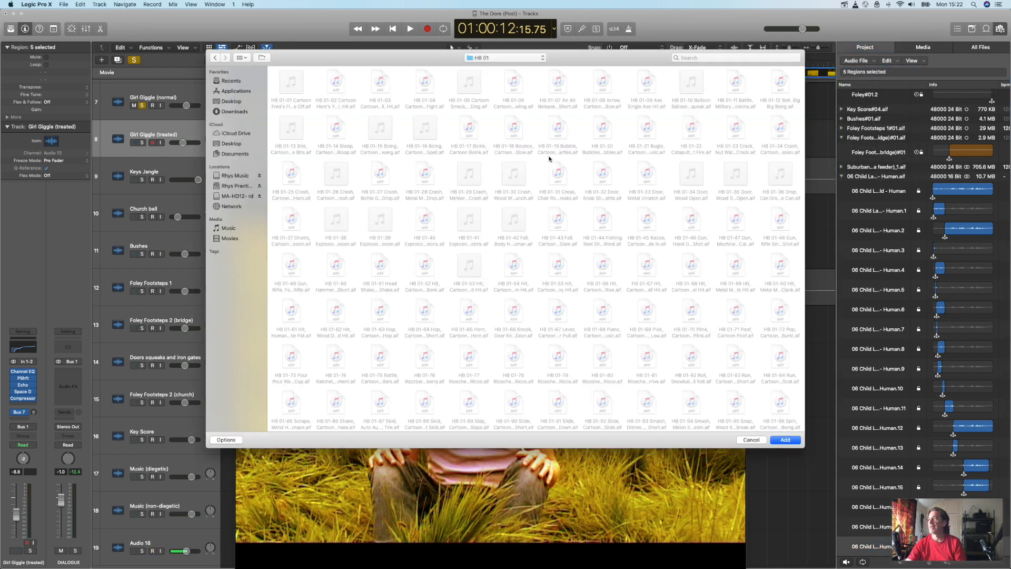
left_click(514, 59)
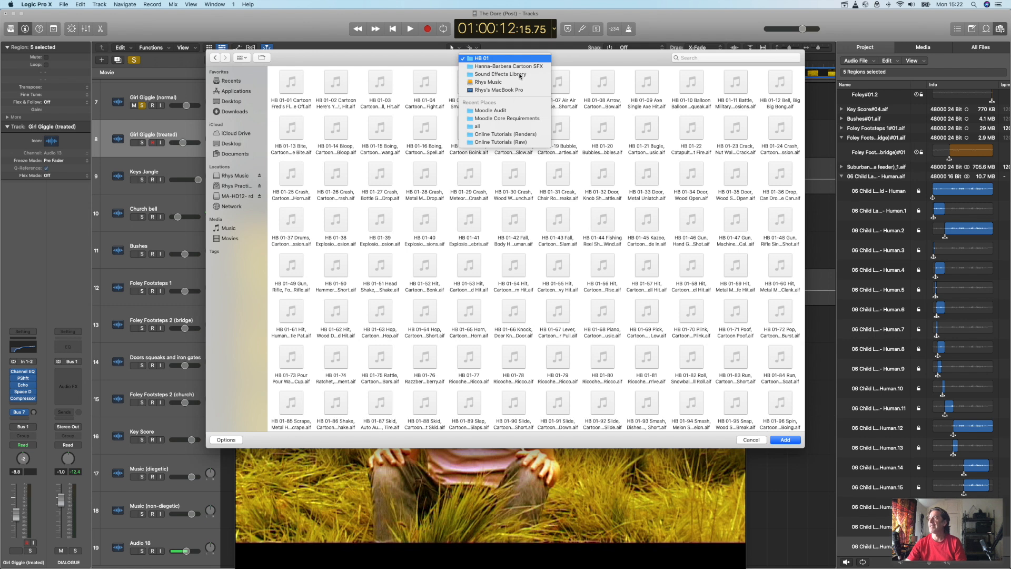
left_click(518, 76)
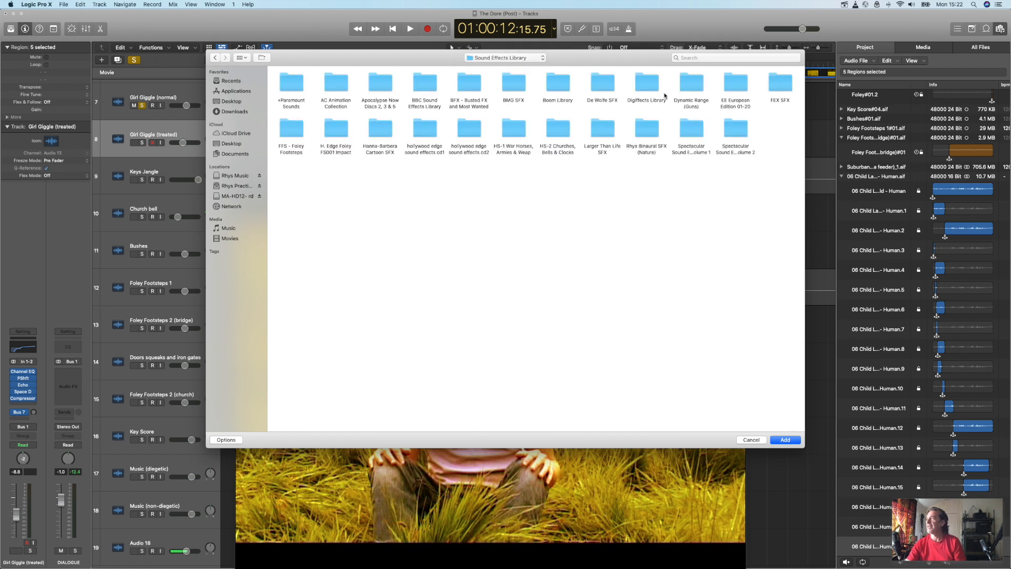
Step: Locate the 06 Child Laughing file in Digiffects Library, Digiffects I (Human), Digi I1 - Human, and close the dialog without adding it
double_click(650, 91)
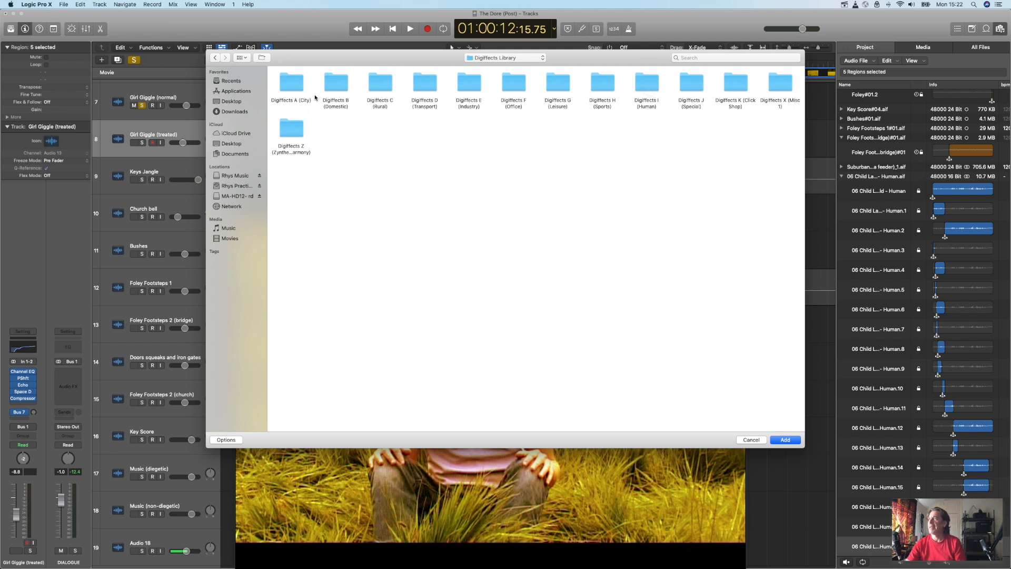
double_click(640, 85)
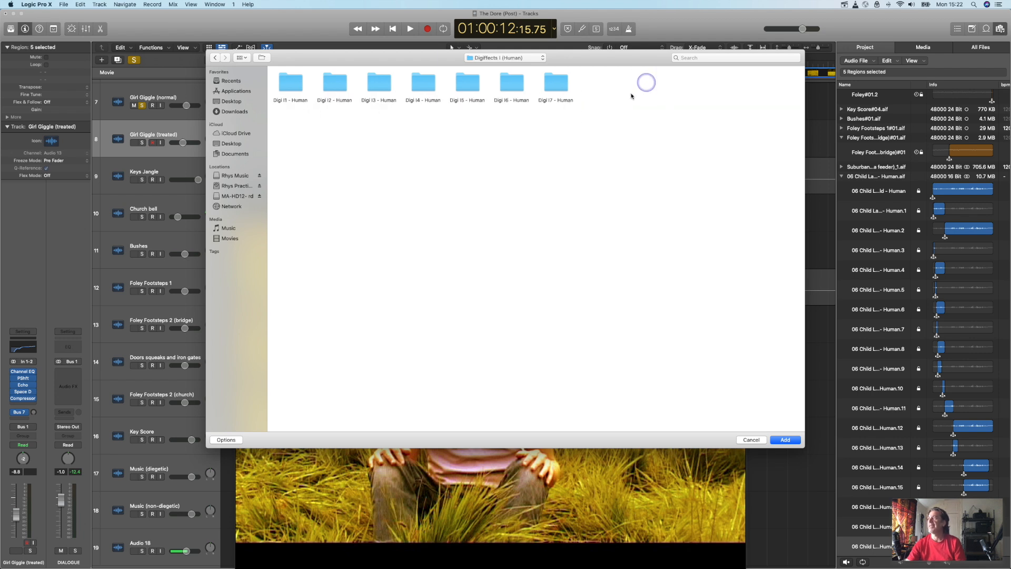
double_click(298, 87)
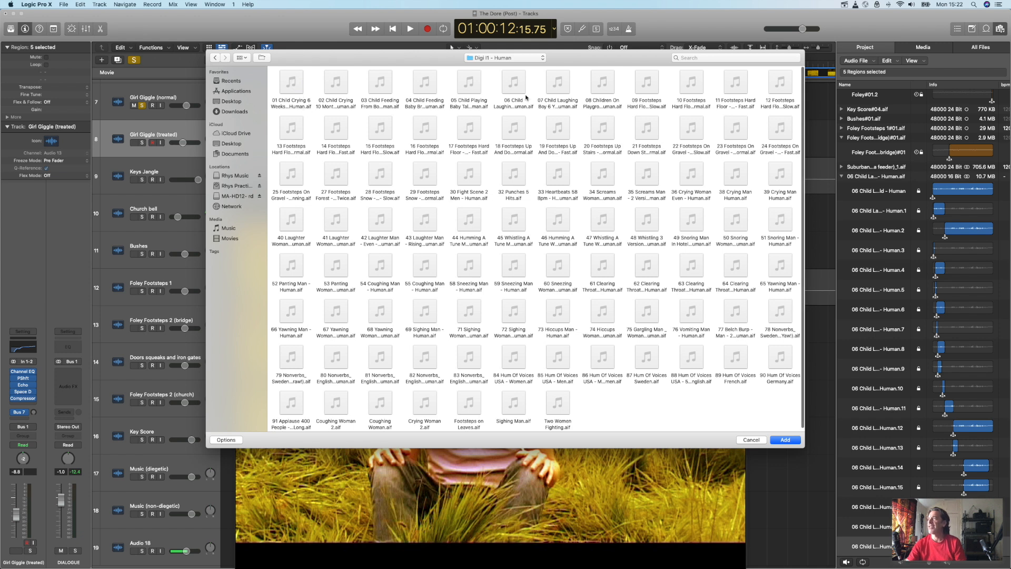
left_click(514, 82)
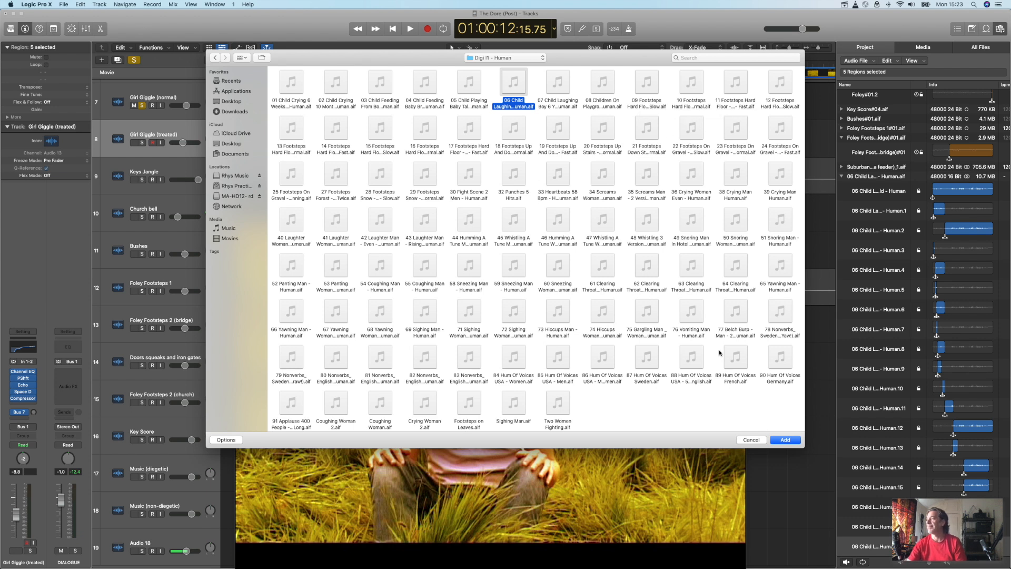
left_click(750, 440)
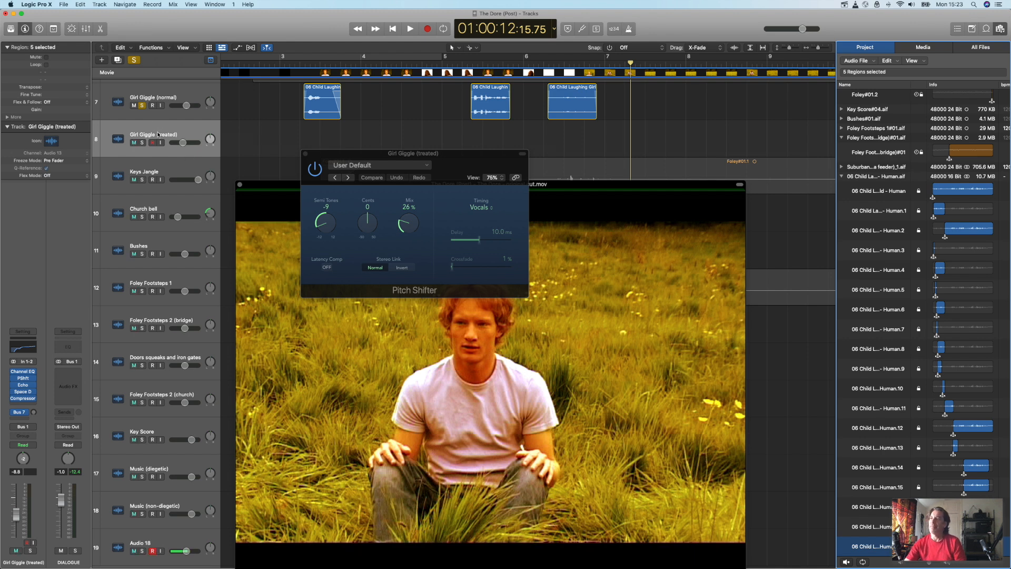
Step: Unsolo the Girl Giggle (normal) track and solo the Girl Giggle (treated) track at its laughing region between bars 52 and 53
scroll(288, 181, "right", 5)
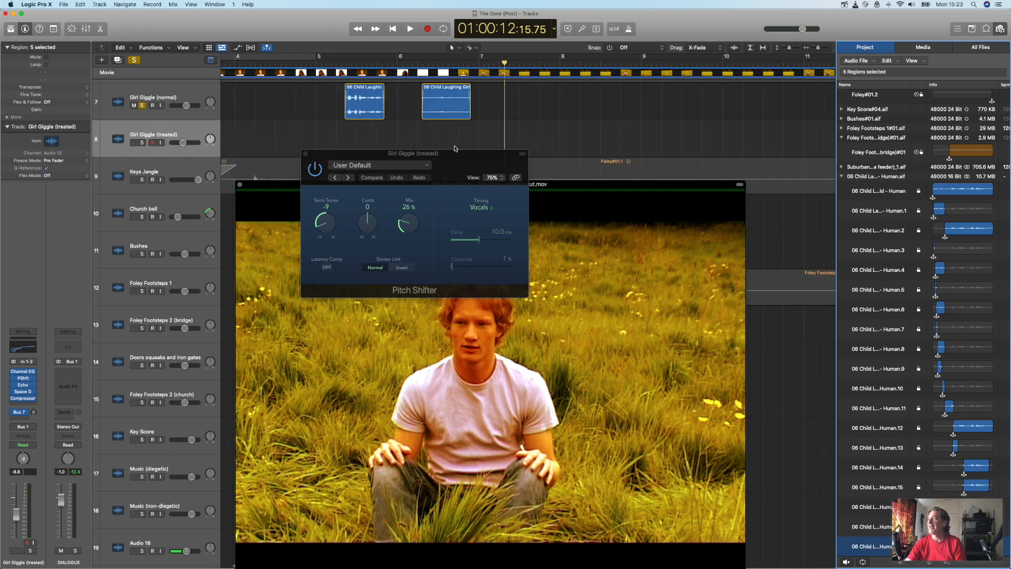
scroll(565, 164, "right", 8)
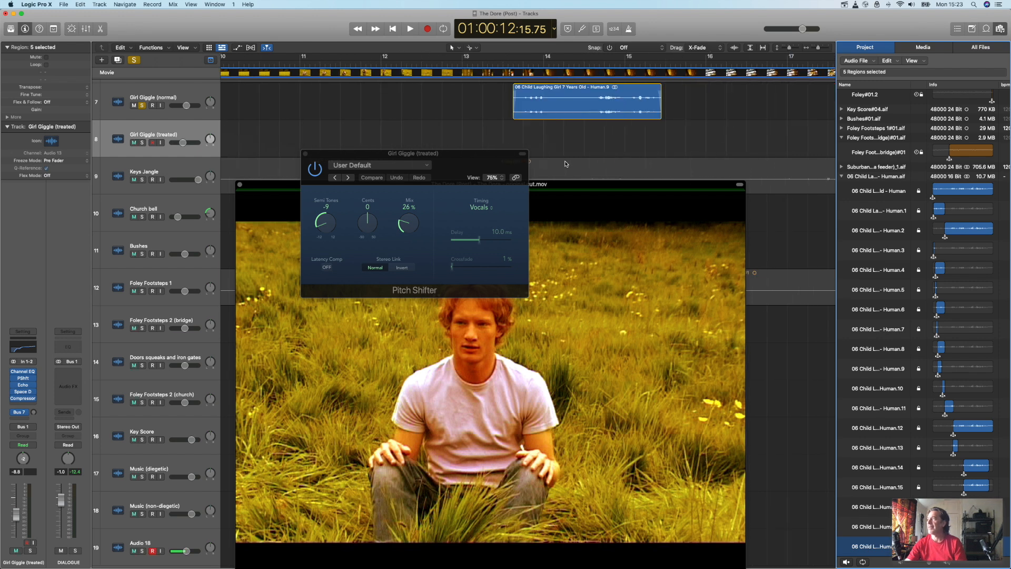
scroll(565, 163, "right", 12)
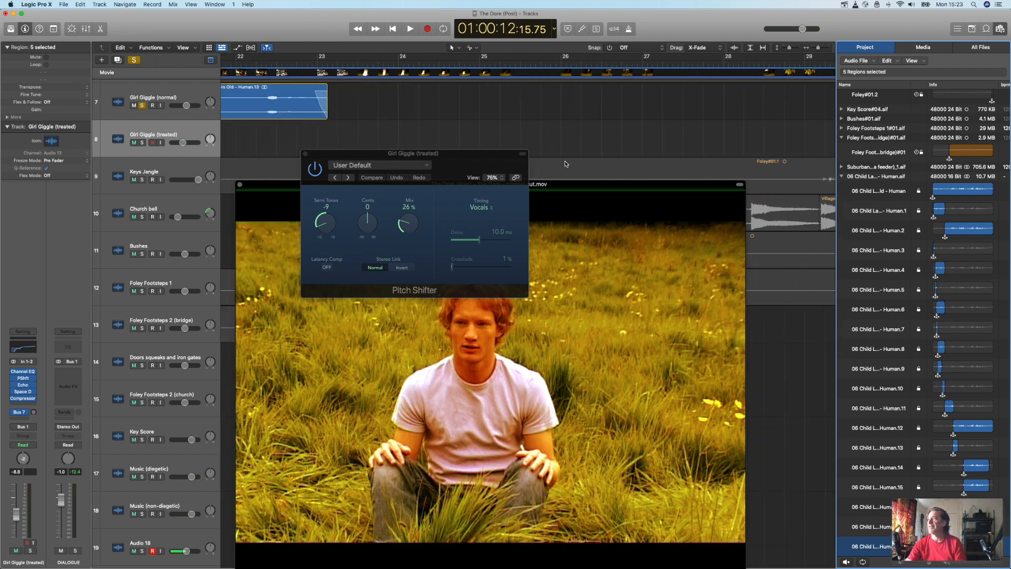
scroll(565, 164, "right", 15)
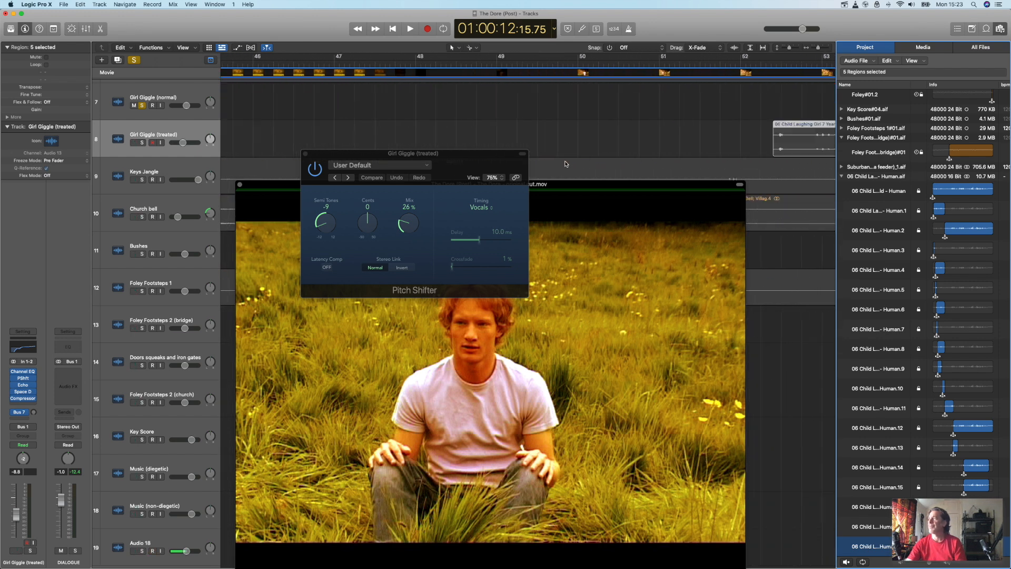
scroll(565, 163, "right", 1)
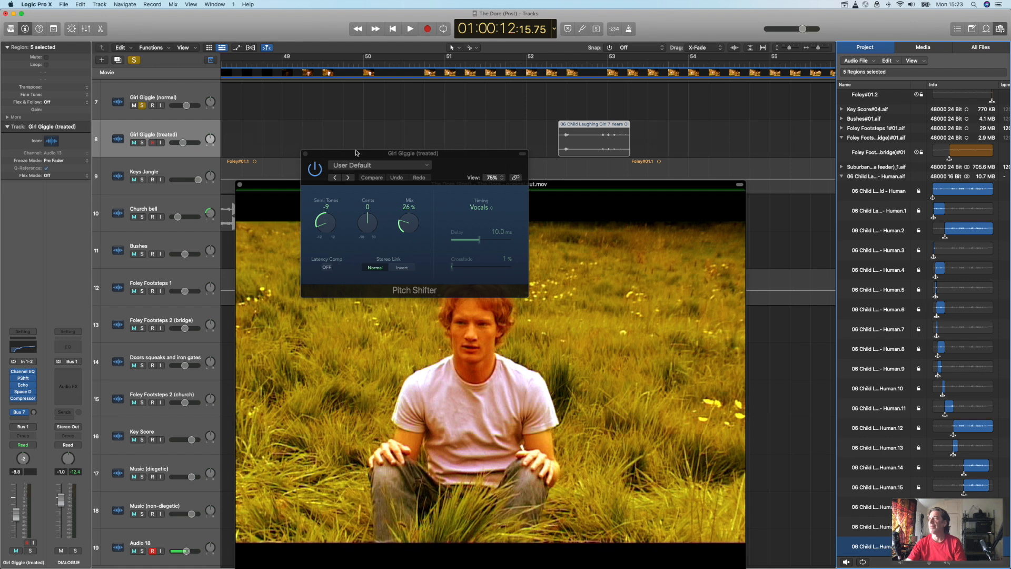
left_click(143, 105)
left_click(142, 142)
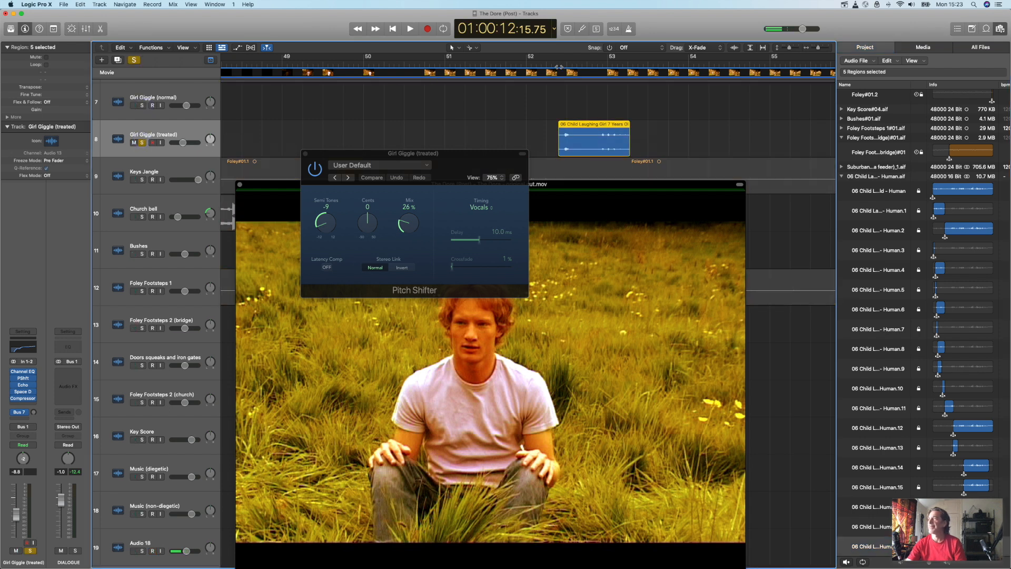
Step: Place the playhead at the start of the treated laughing region and bypass the track's Echo and Space D effects
left_click(558, 66)
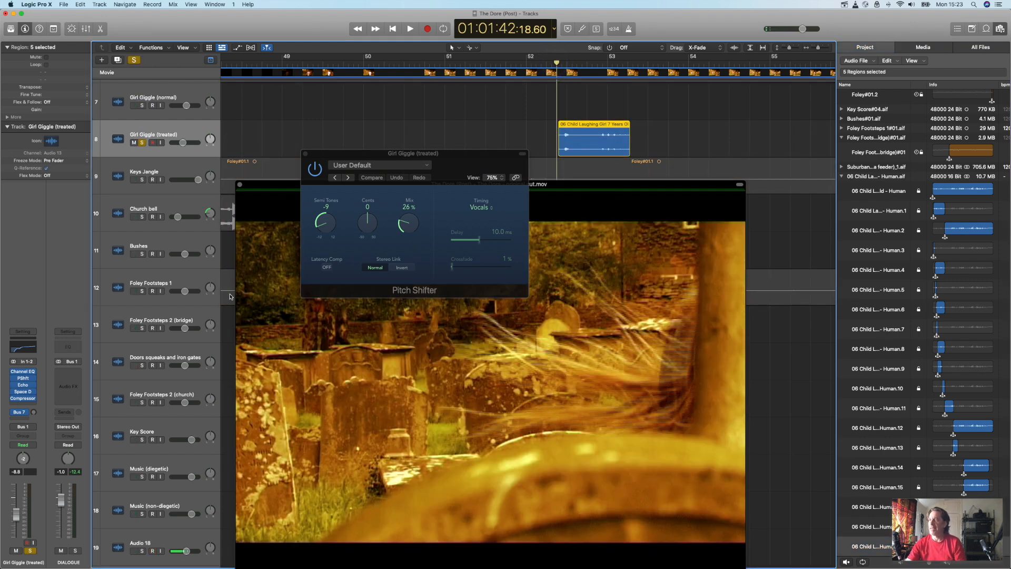
left_click(13, 385)
left_click(15, 393)
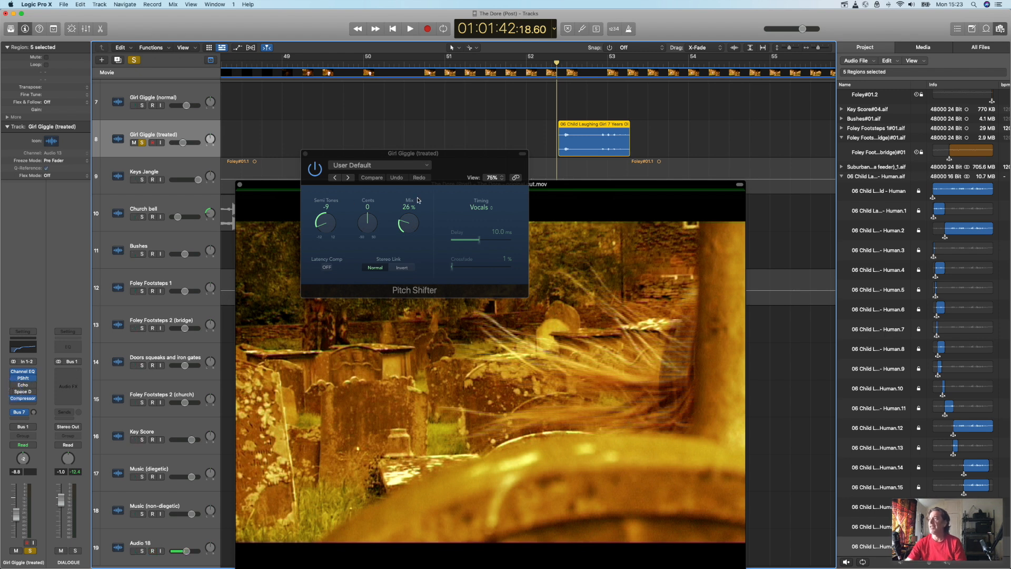
Step: Set the Pitch Shifter to -1 semitone and play back the treated laughing region
left_click_drag(324, 226, 323, 185)
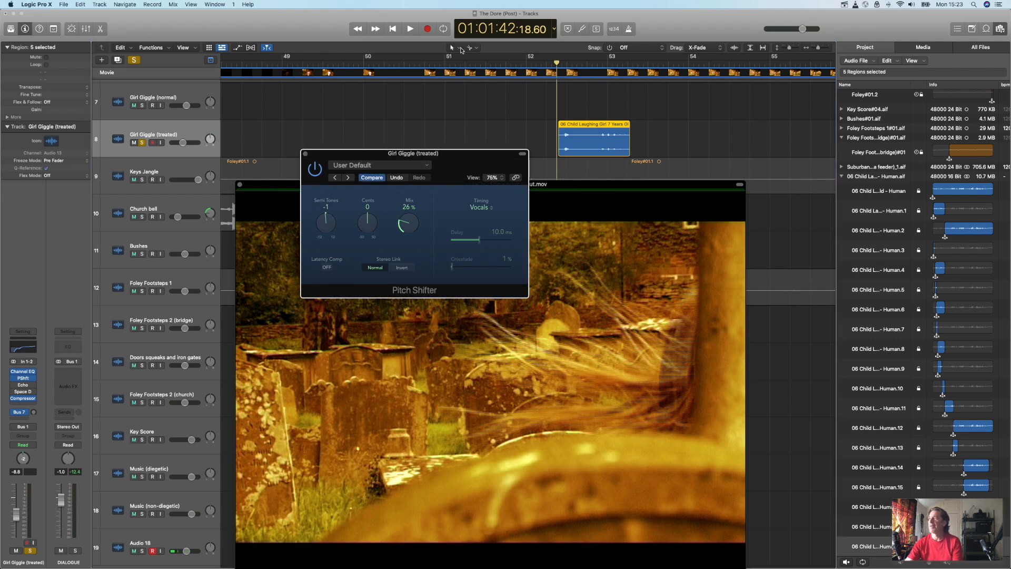
key("space")
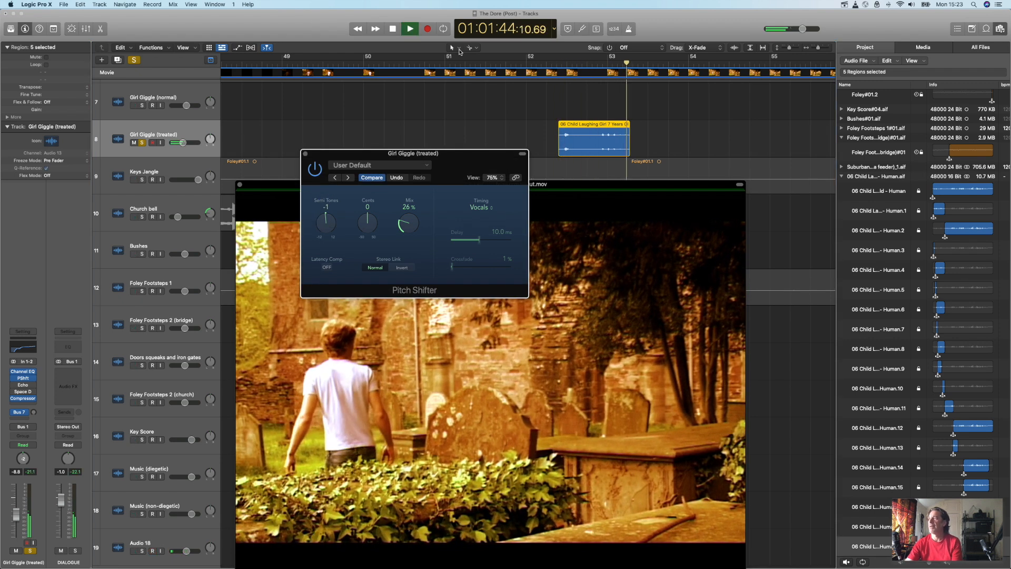
key("space")
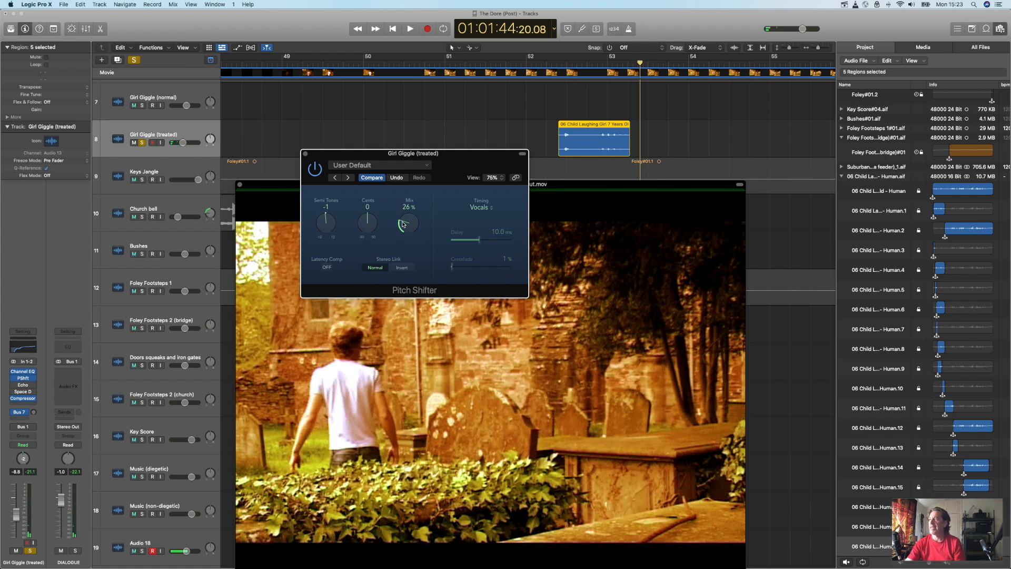
Step: Set the Pitch Shifter to -9 semitones with a 27% mix and play from just before the treated laughing region
left_click_drag(323, 220, 328, 260)
left_click(546, 63)
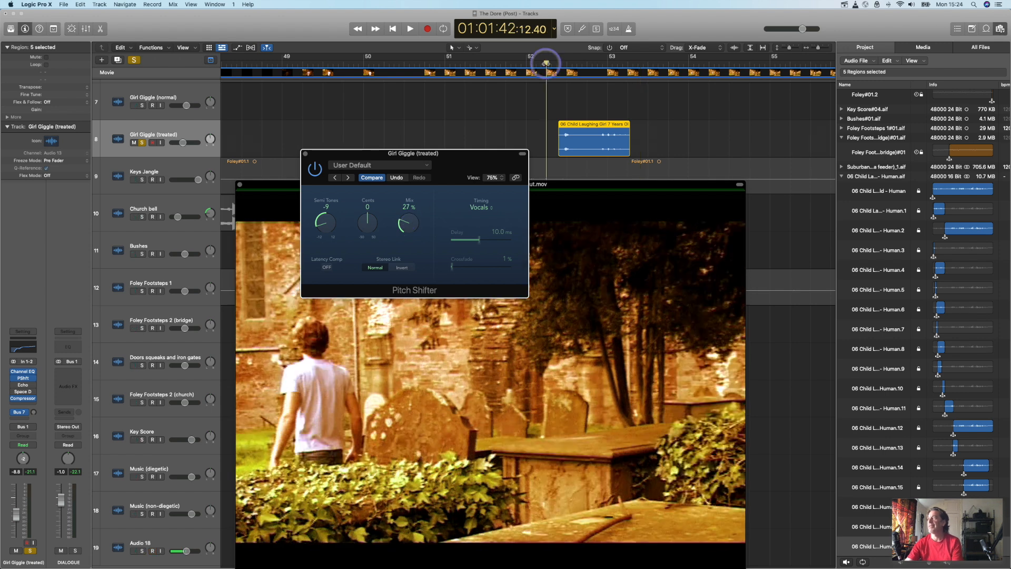
key("space")
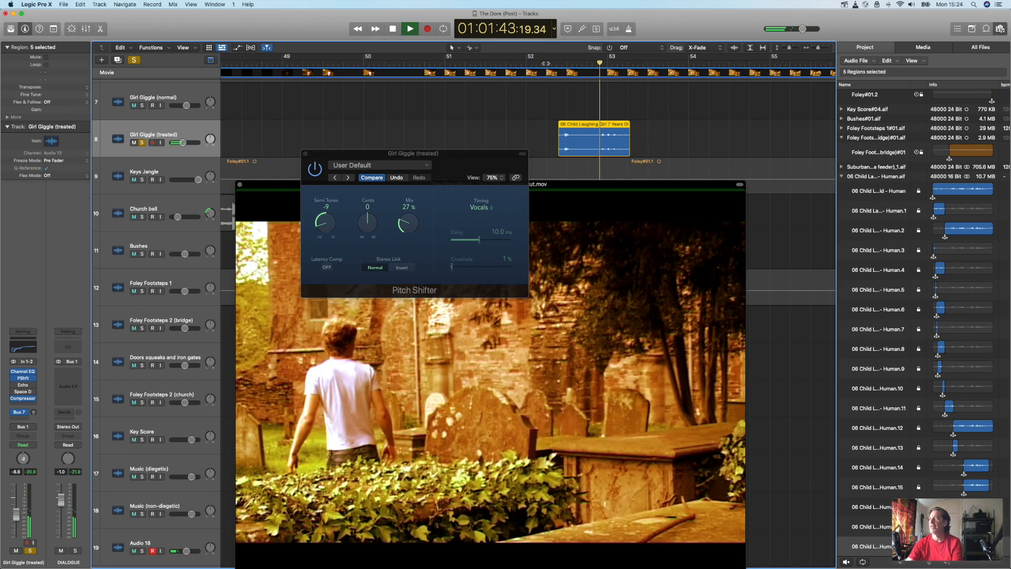
key("space")
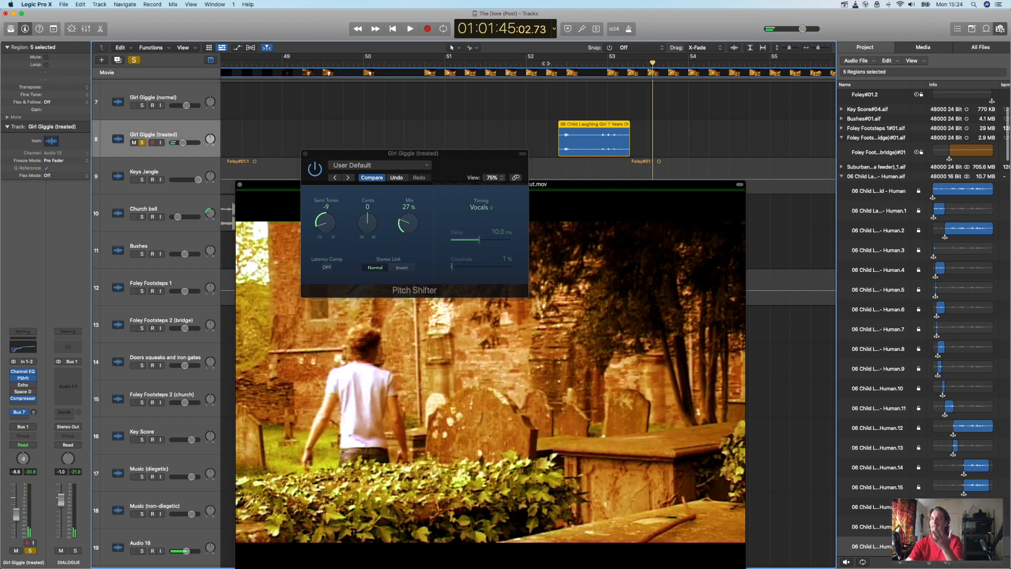
Step: Set the Pitch Shifter mix to 100% and play the treated laughing regions near bars 52 and 64
left_click_drag(407, 223, 412, 172)
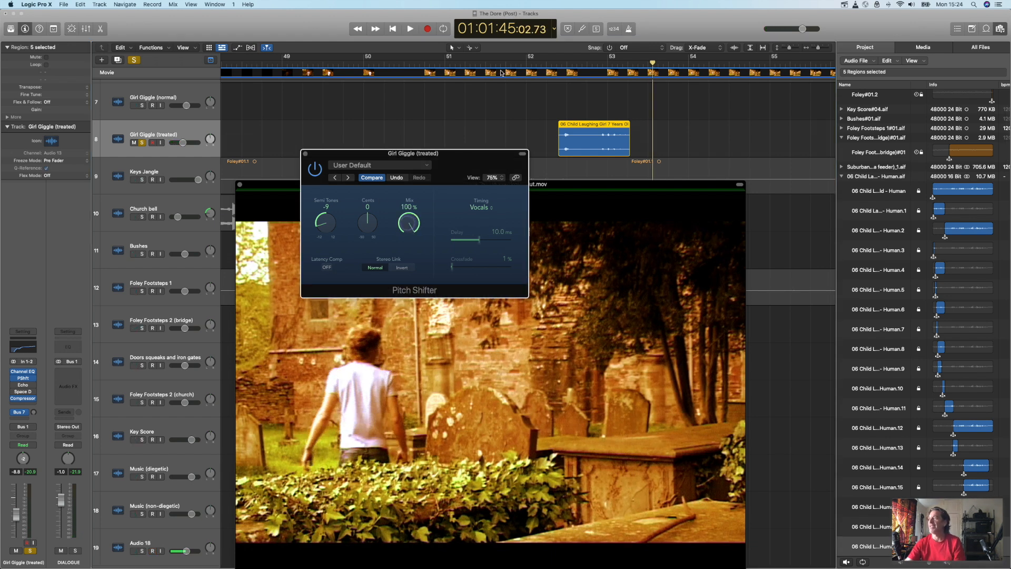
left_click(554, 64)
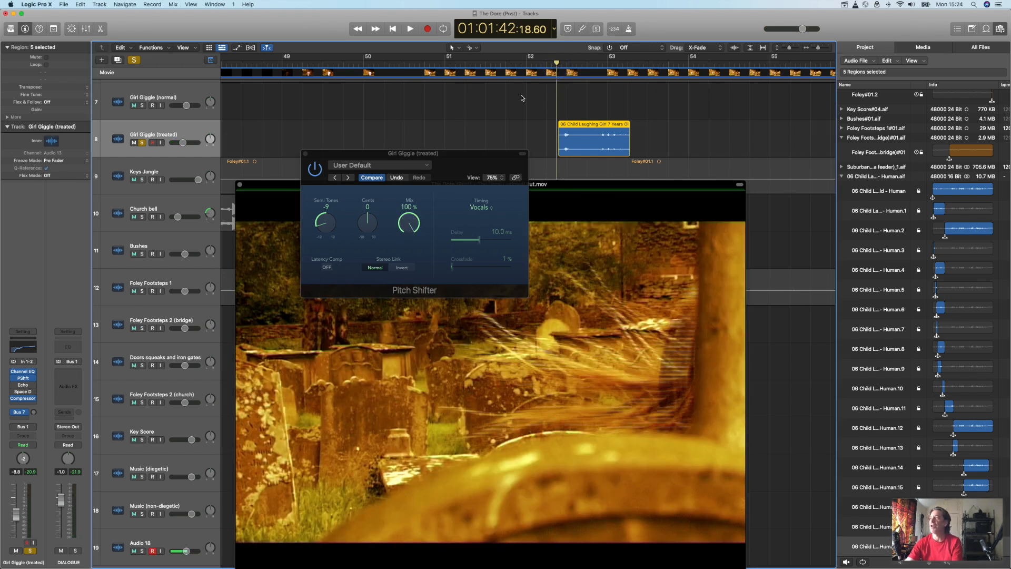
key("space")
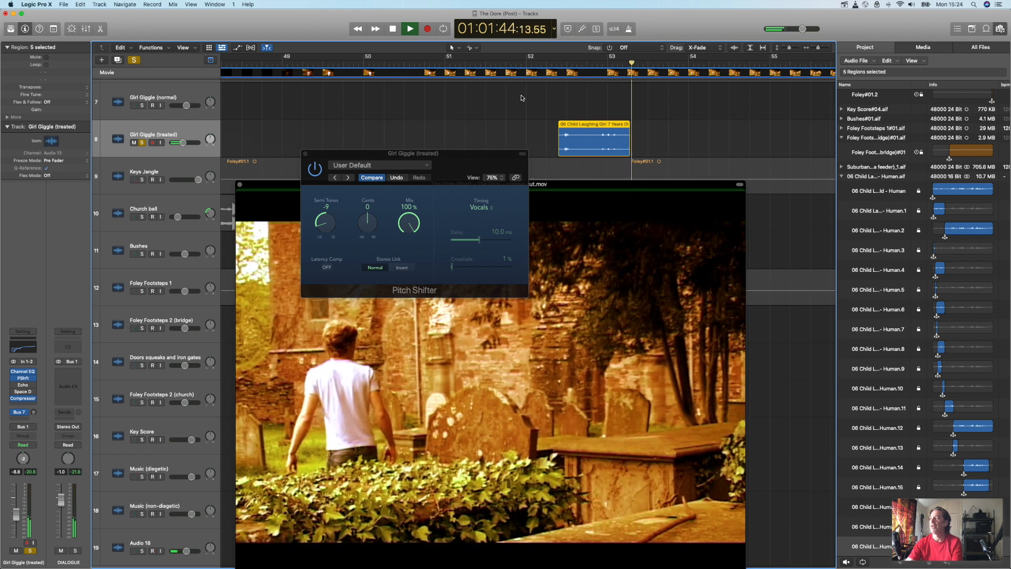
key("space")
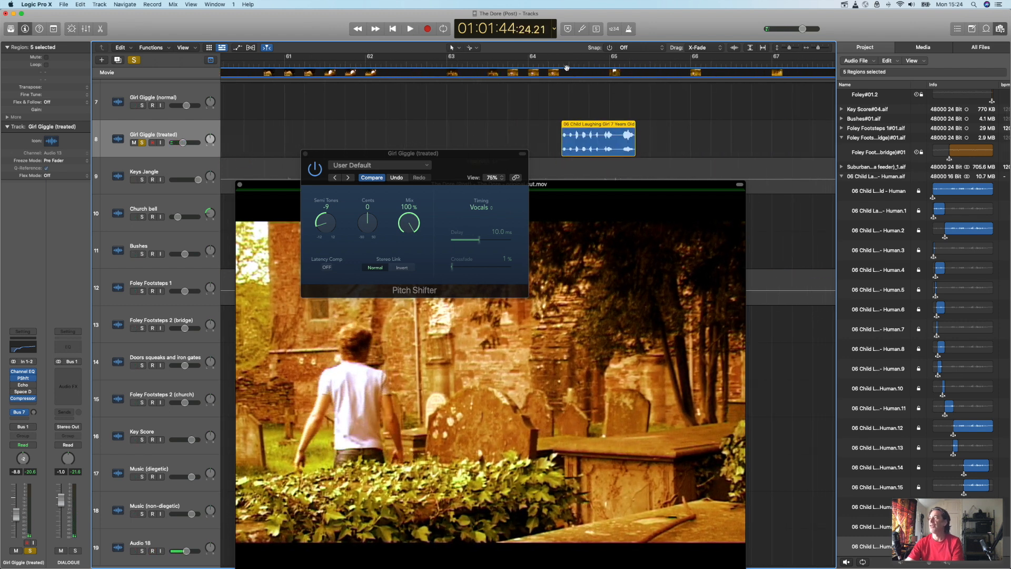
left_click(562, 64)
key("space")
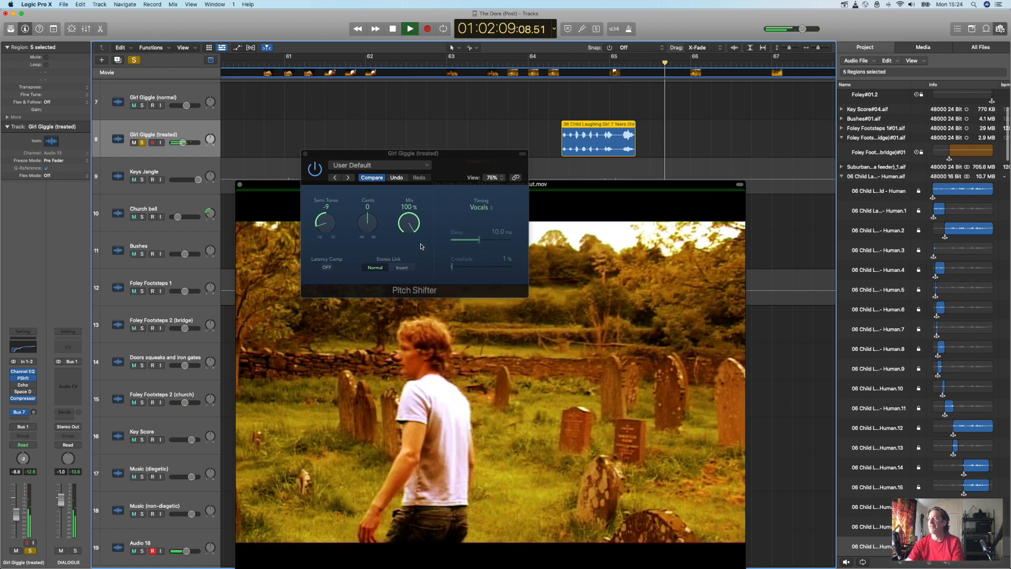
key("space")
Step: Set the Pitch Shifter mix to 45% and play the treated laughing region between bars 64 and 65
left_click_drag(418, 239, 435, 289)
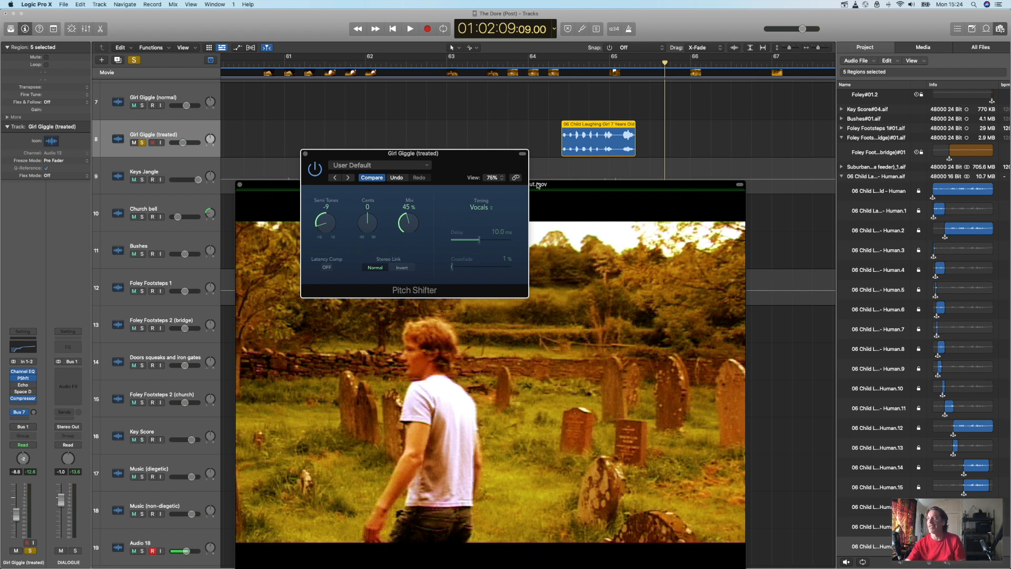
left_click(559, 64)
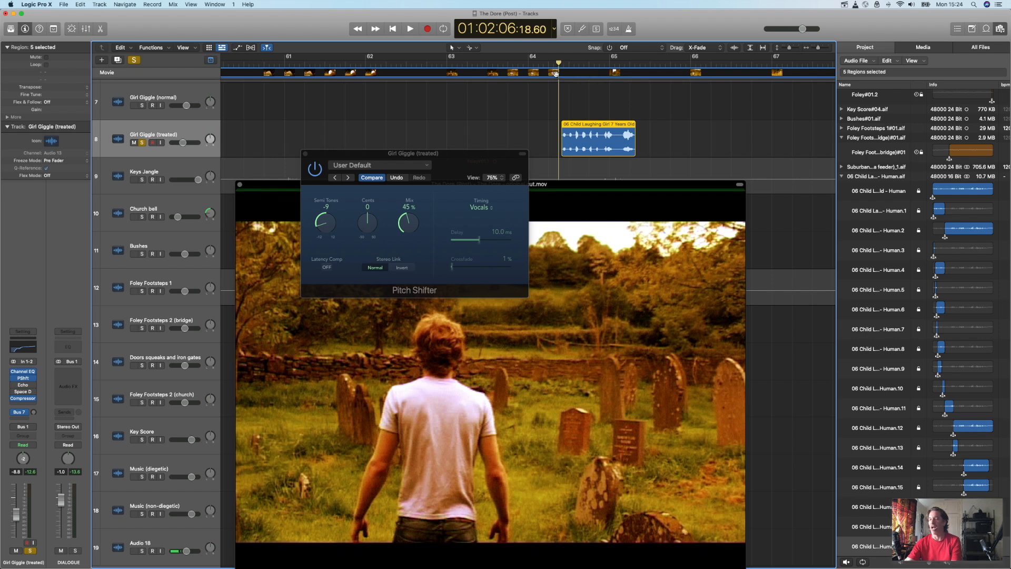
key("space")
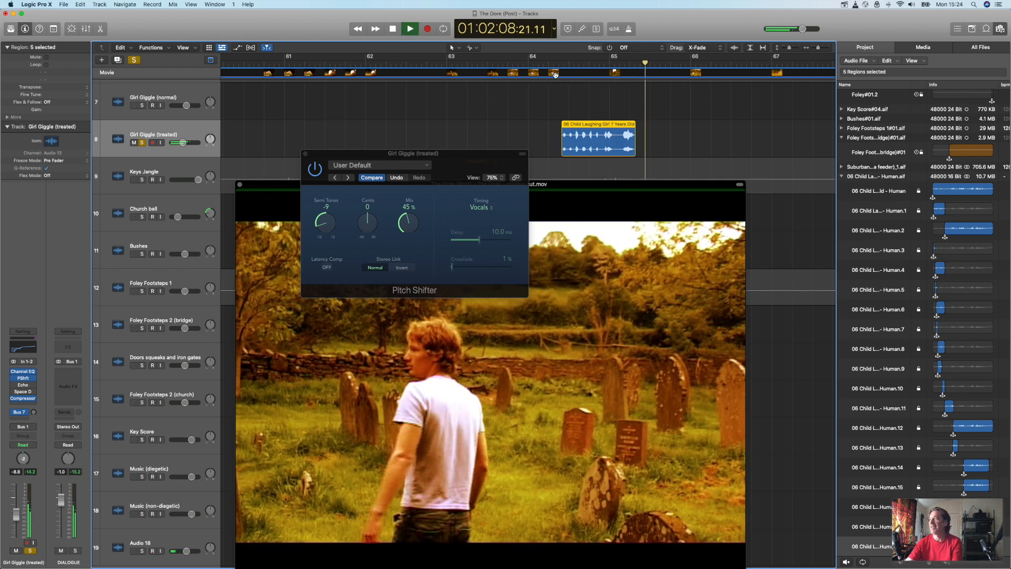
key("space")
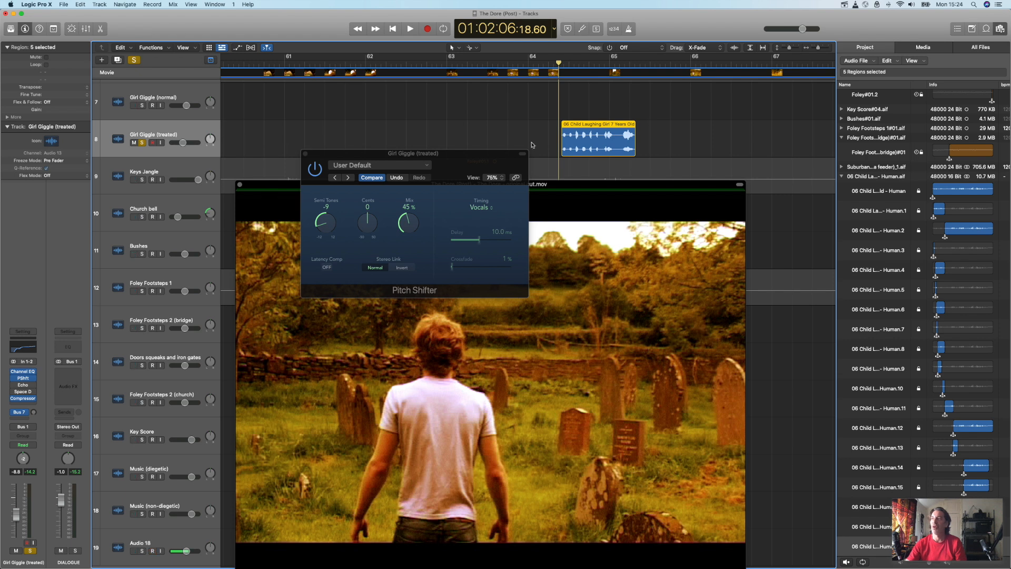
Step: Set the Pitch Shifter mix on the Girl Giggle (treated) track to 26%
left_click_drag(406, 220, 407, 241)
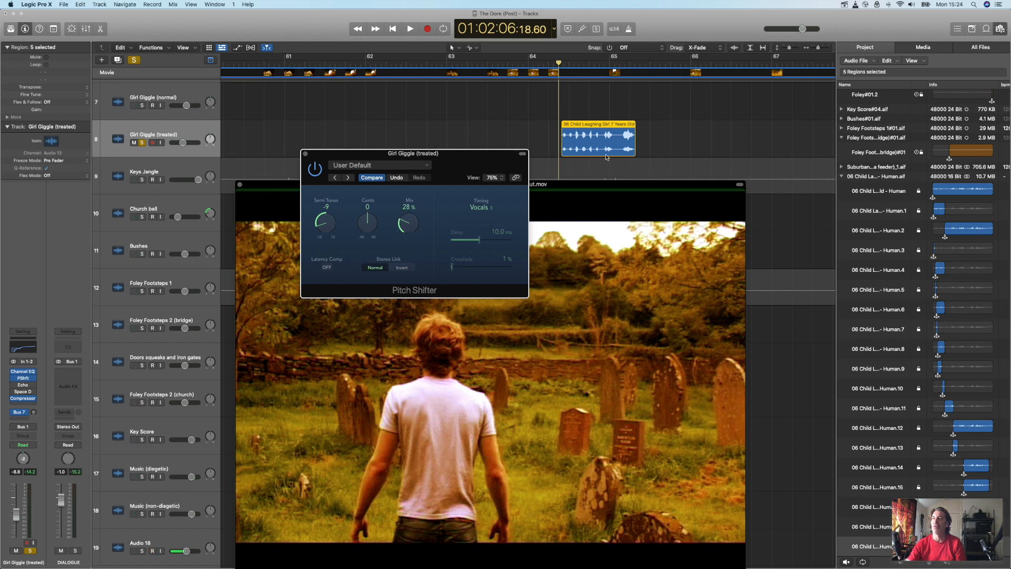
mouse_move(406, 228)
left_mouse_down()
mouse_move(405, 218)
mouse_move(406, 231)
left_mouse_up()
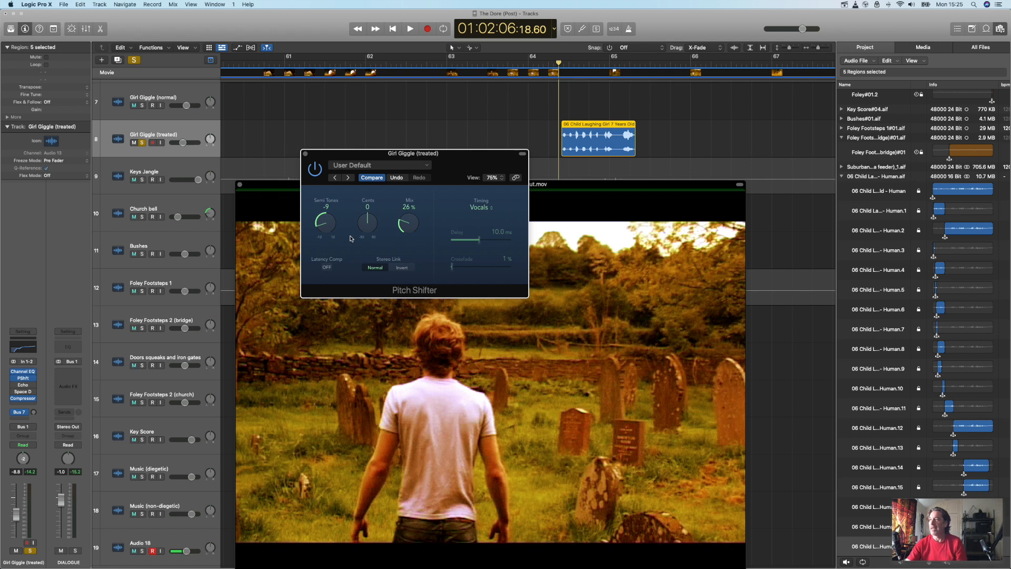
Step: Re-enable the Echo effect, open its settings, and play the treated laughing region between bars 64 and 65
left_click(14, 385)
left_click(23, 385)
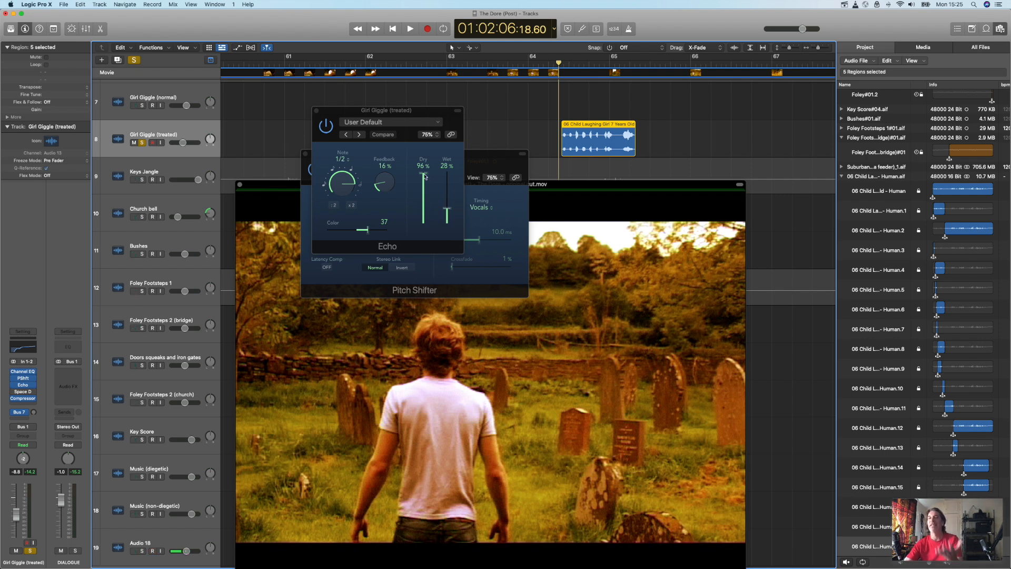
left_click(449, 211)
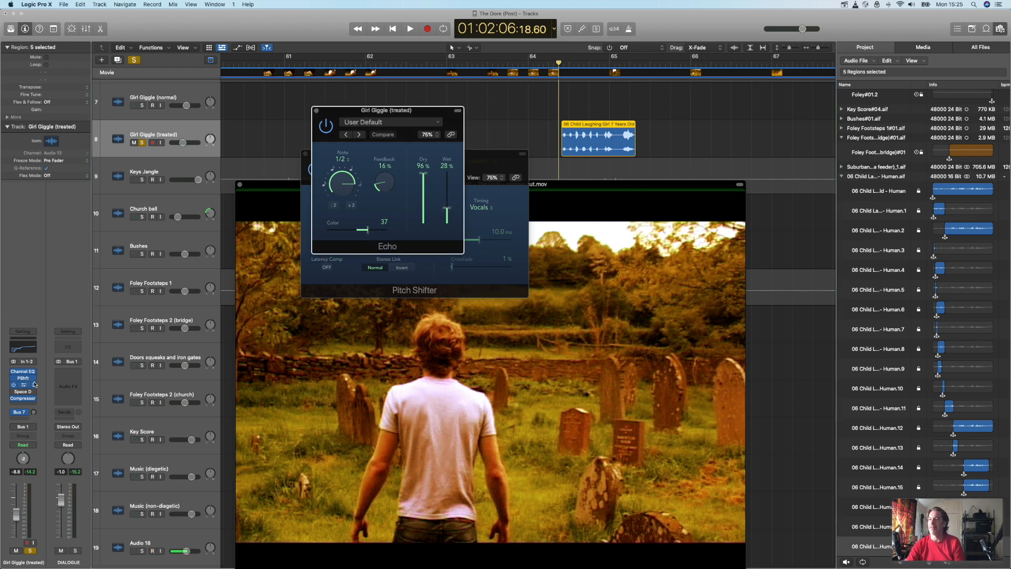
key("space")
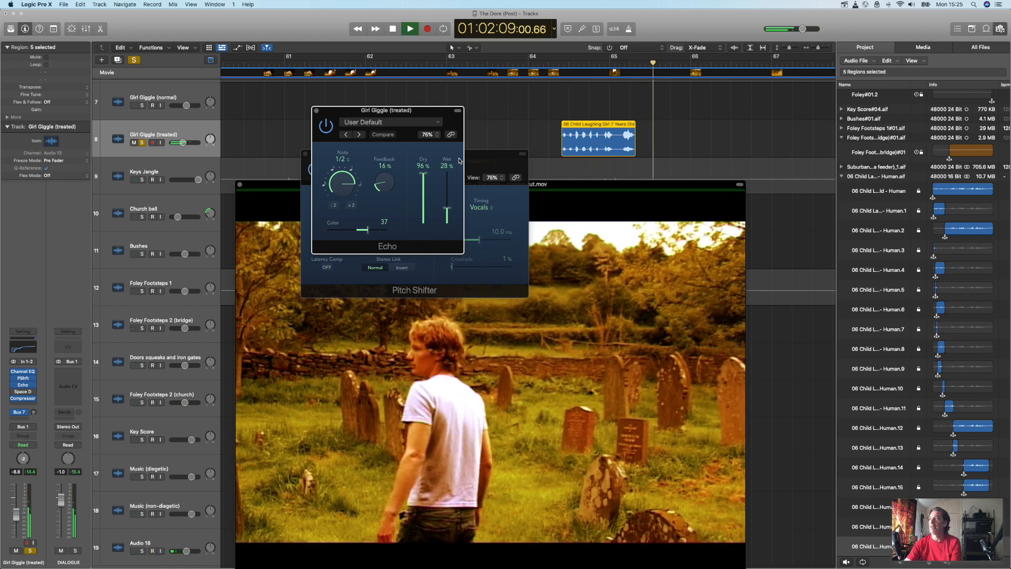
key("space")
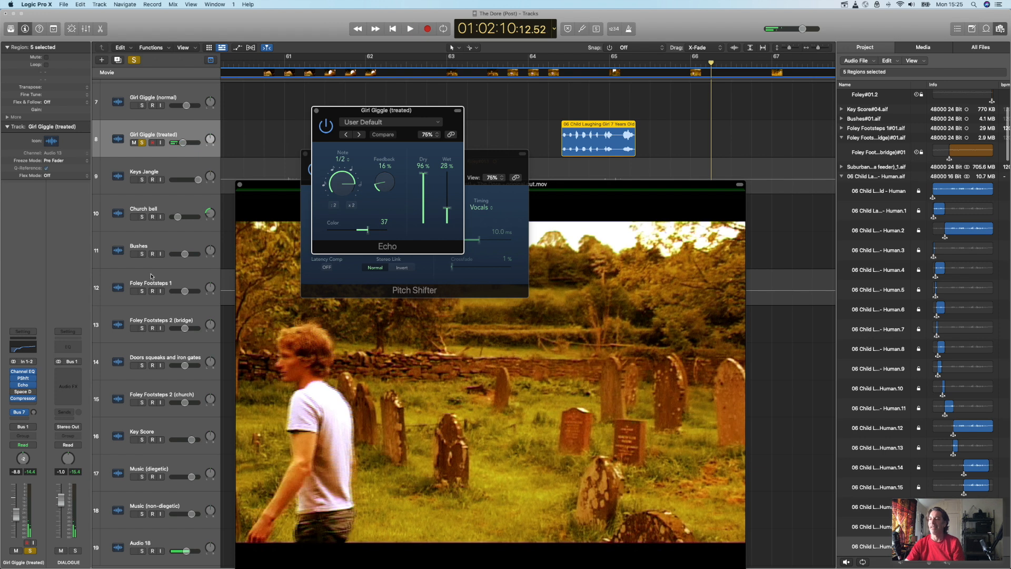
Step: Re-enable the Space D effect, view its Space Designer settings, and close all three open effect windows
left_click(13, 394)
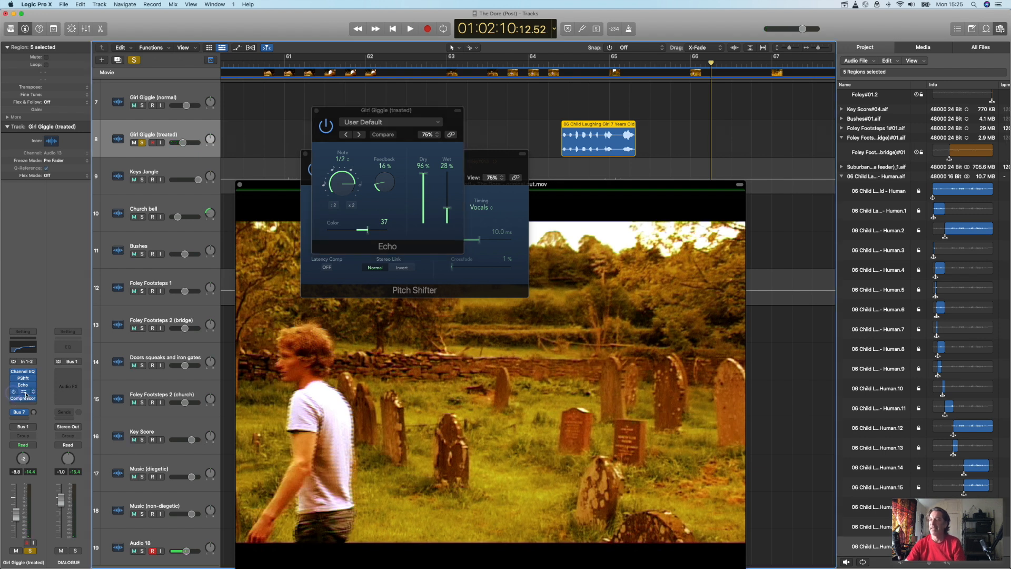
left_click(30, 391)
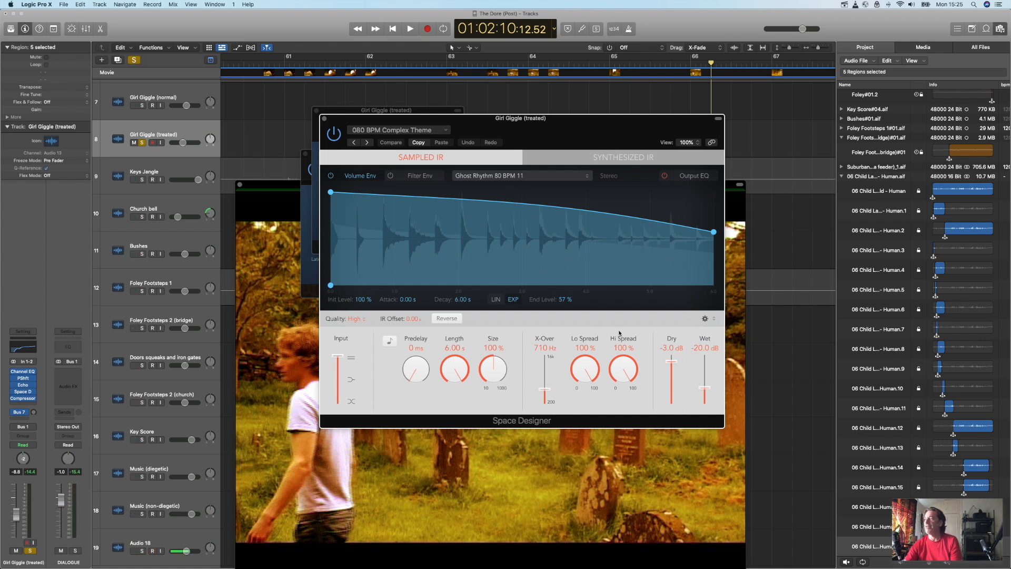
left_click(325, 120)
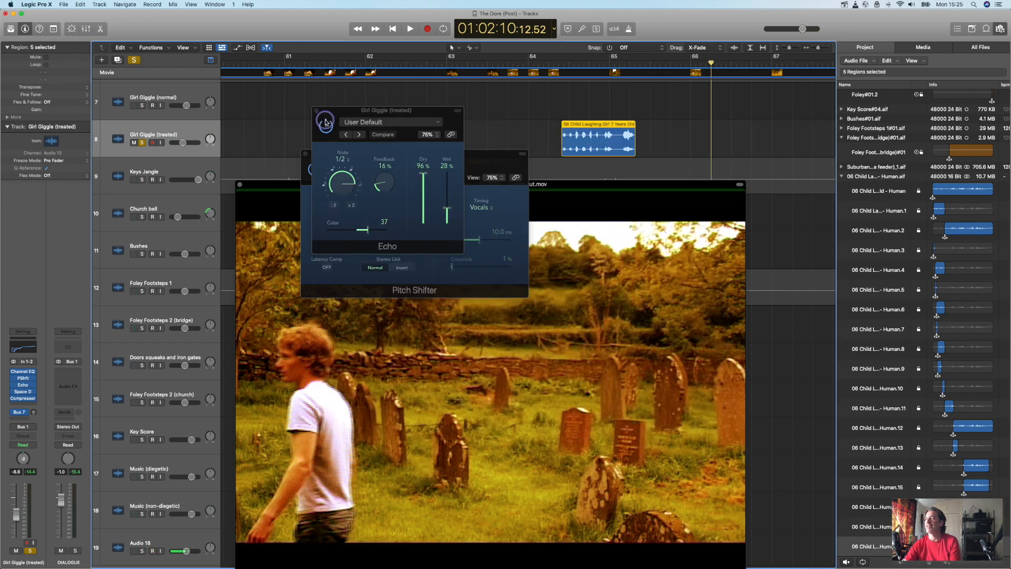
left_click(317, 112)
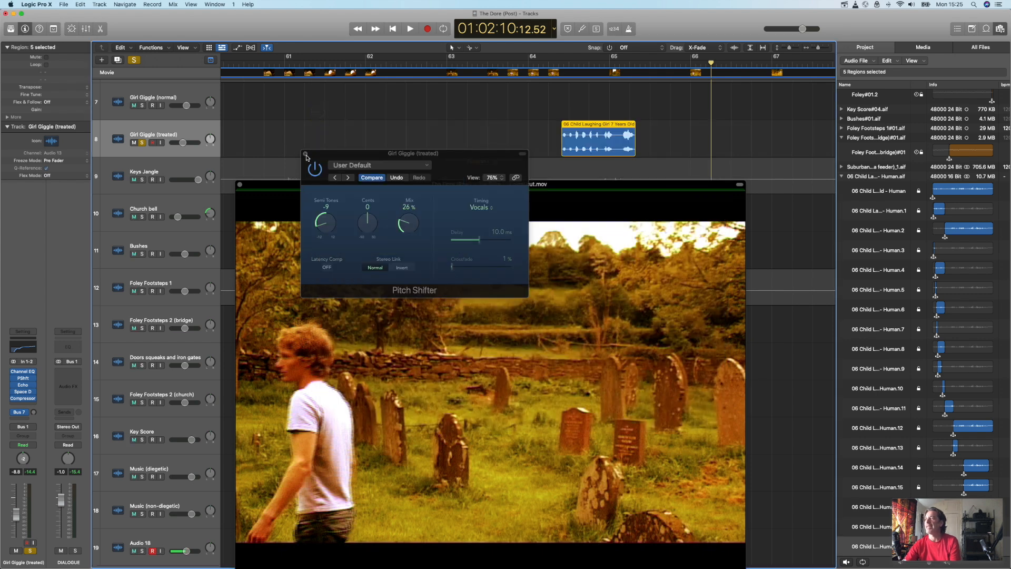
left_click(305, 154)
Step: Unsolo the Girl Giggle (treated) track and play the full mix from between bars 62 and 63
key("space")
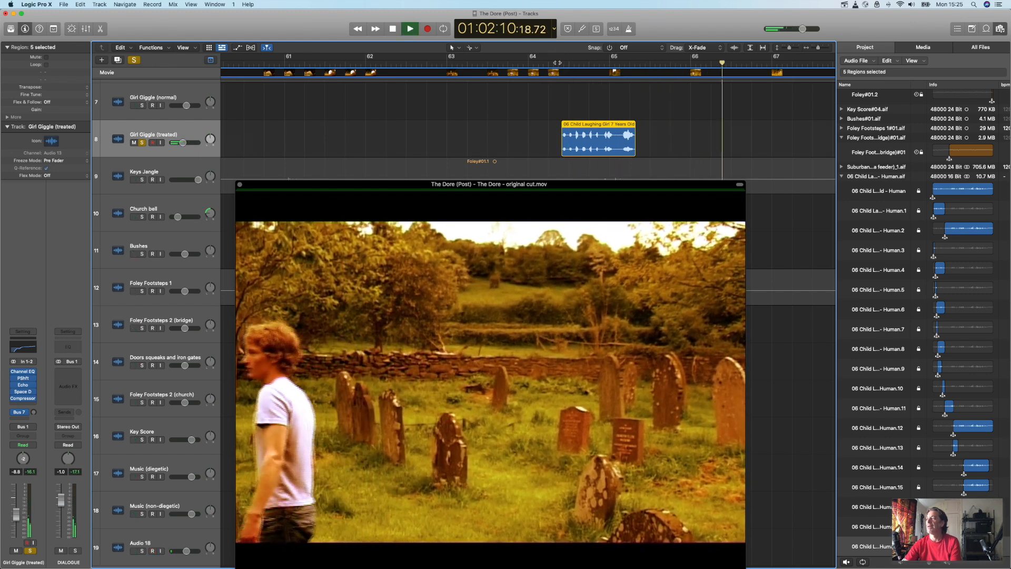
left_click(142, 143)
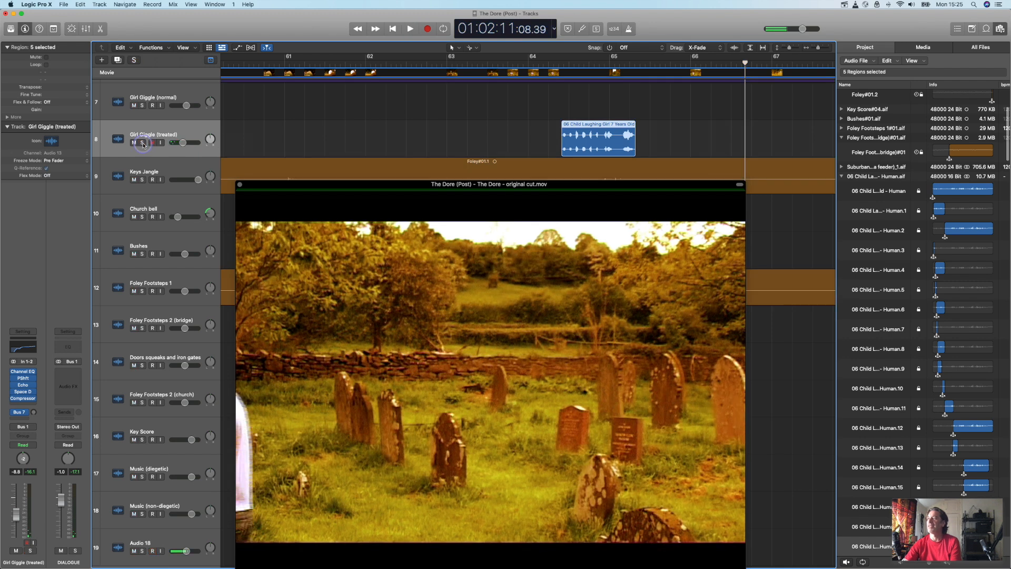
left_click(409, 65)
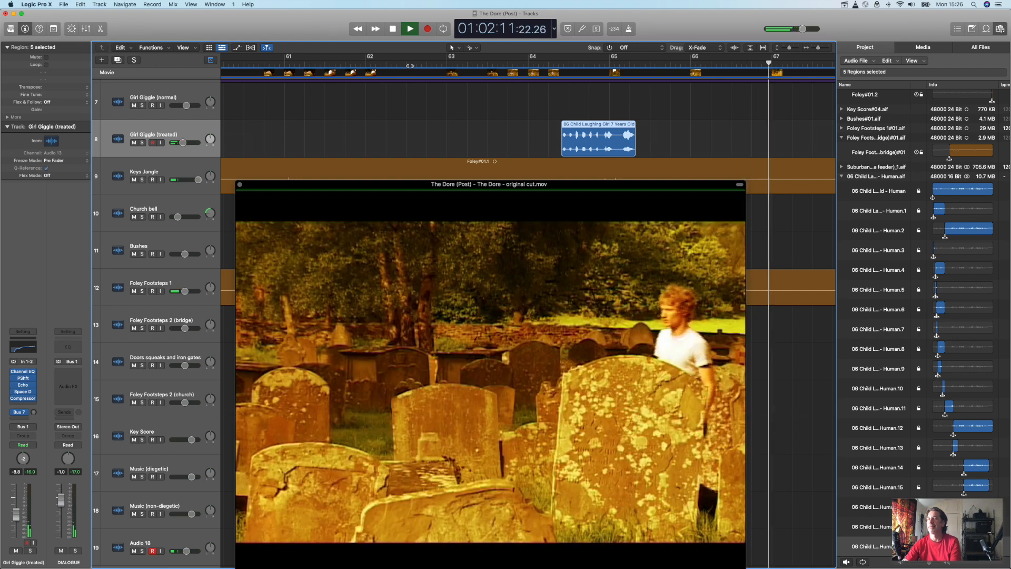
key("space")
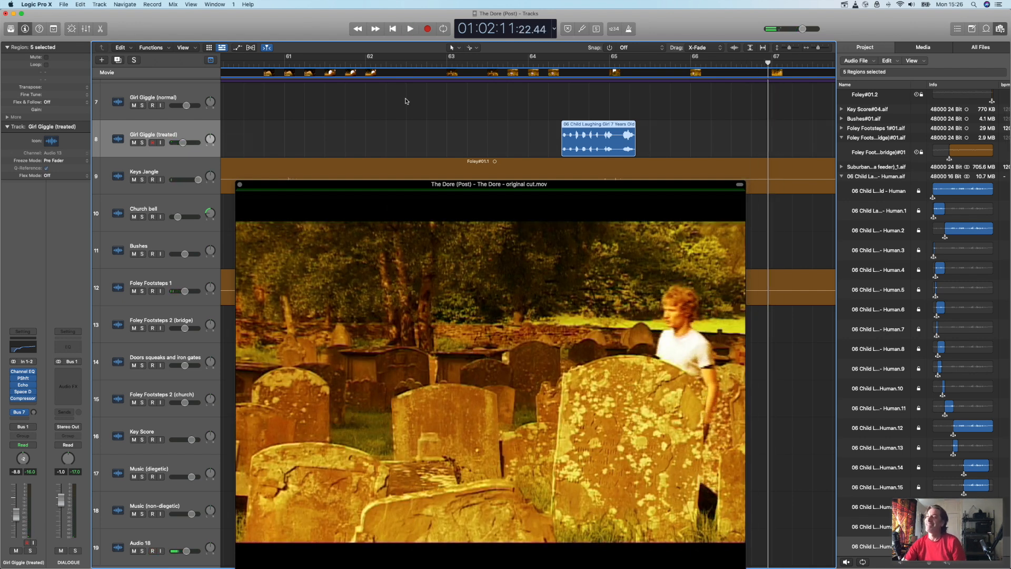
Step: Return the playhead to the project start and reposition the movie window so the Girl Giggle (normal) regions stay uncovered
left_click_drag(378, 185, 379, 138)
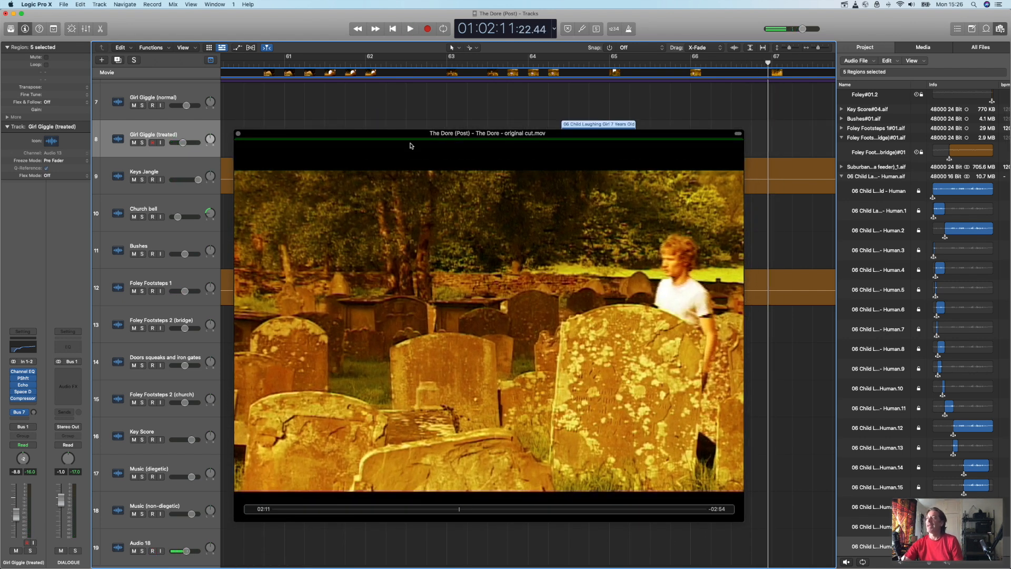
left_click(392, 28)
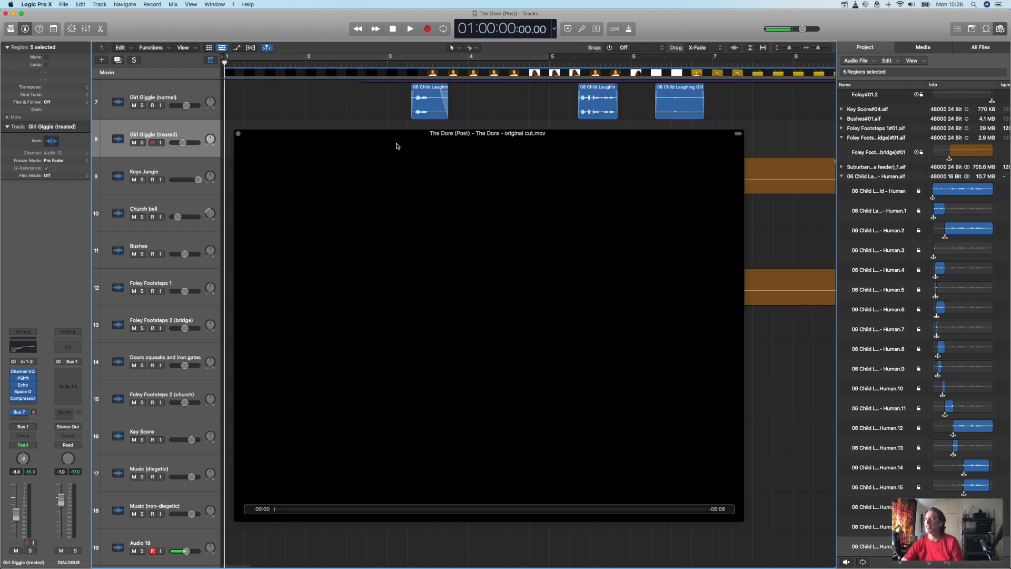
left_click_drag(387, 132, 315, 169)
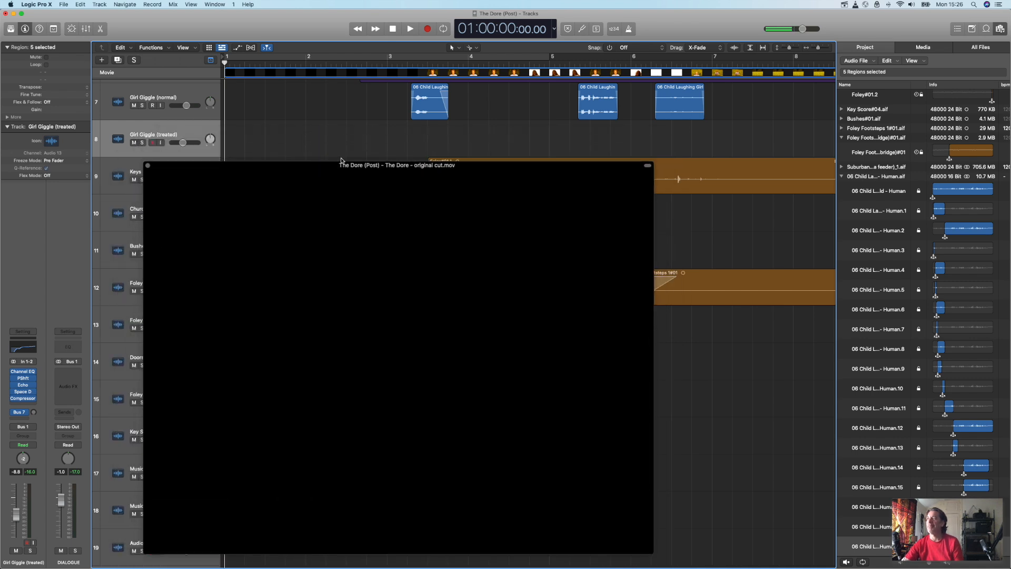
Step: Play the film with its full soundtrack from the start, stop after it ends, and close the movie window
left_click(409, 29)
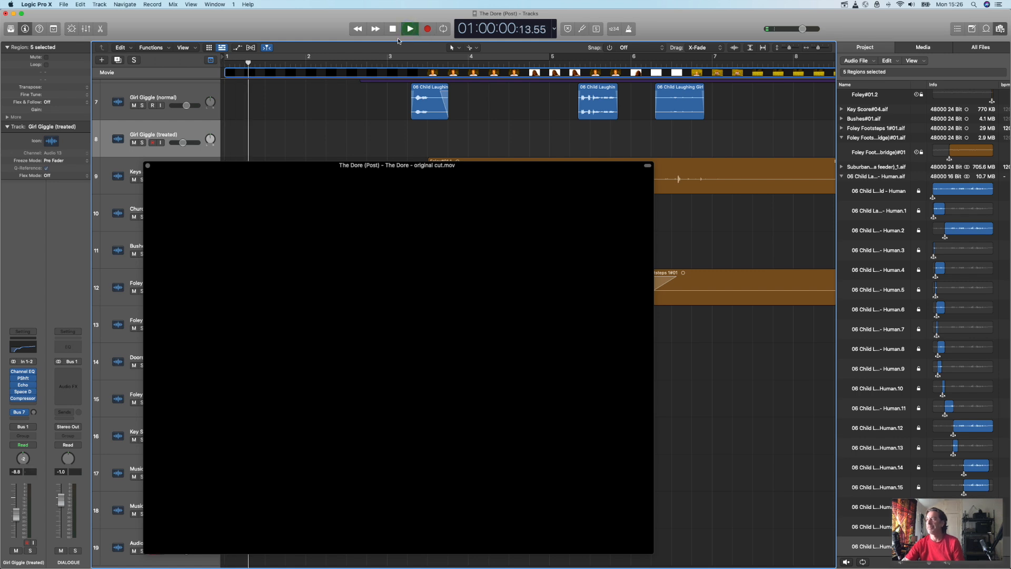
left_click_drag(323, 165, 323, 140)
left_click_drag(322, 139, 317, 143)
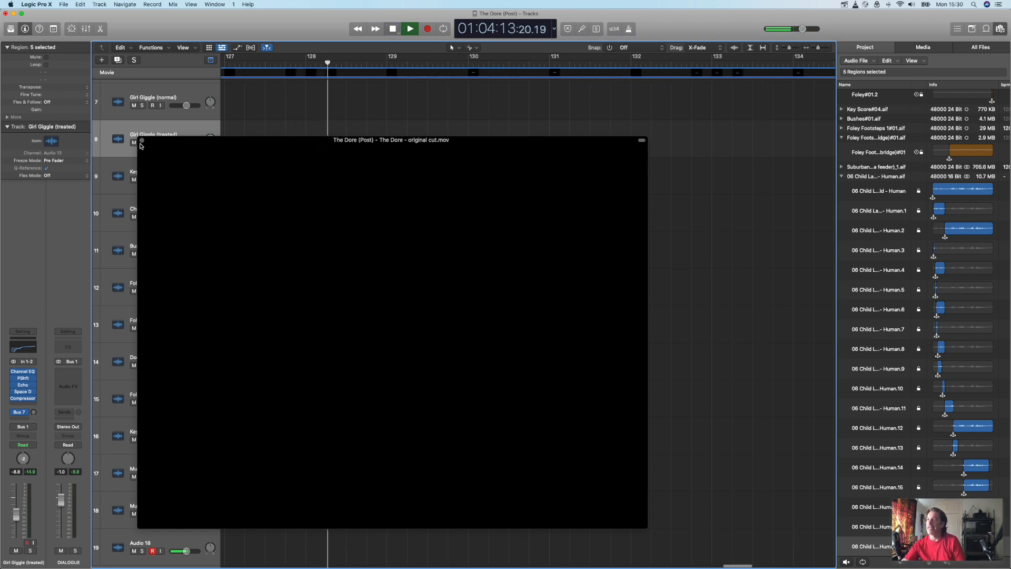
key("space")
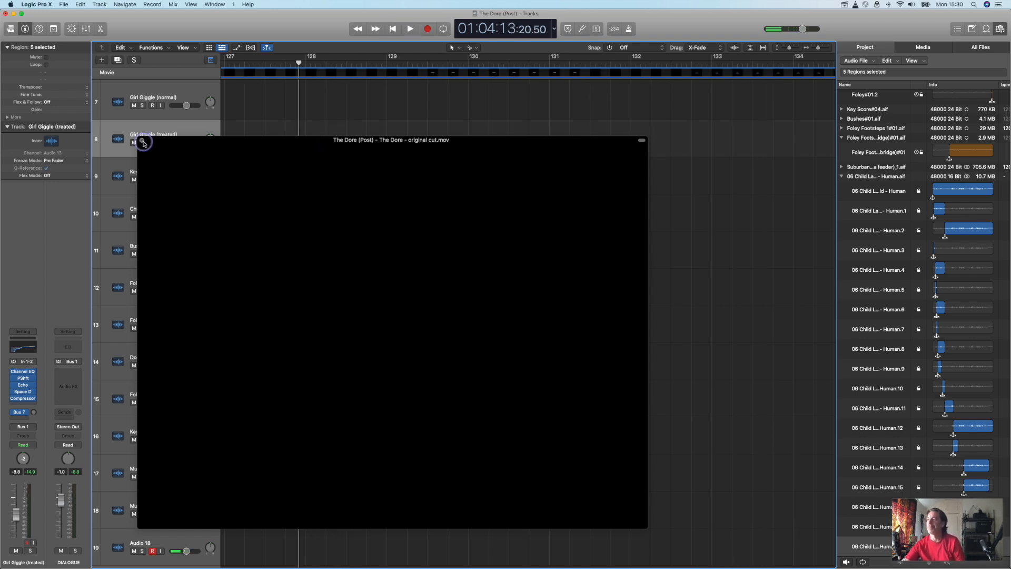
left_click(142, 143)
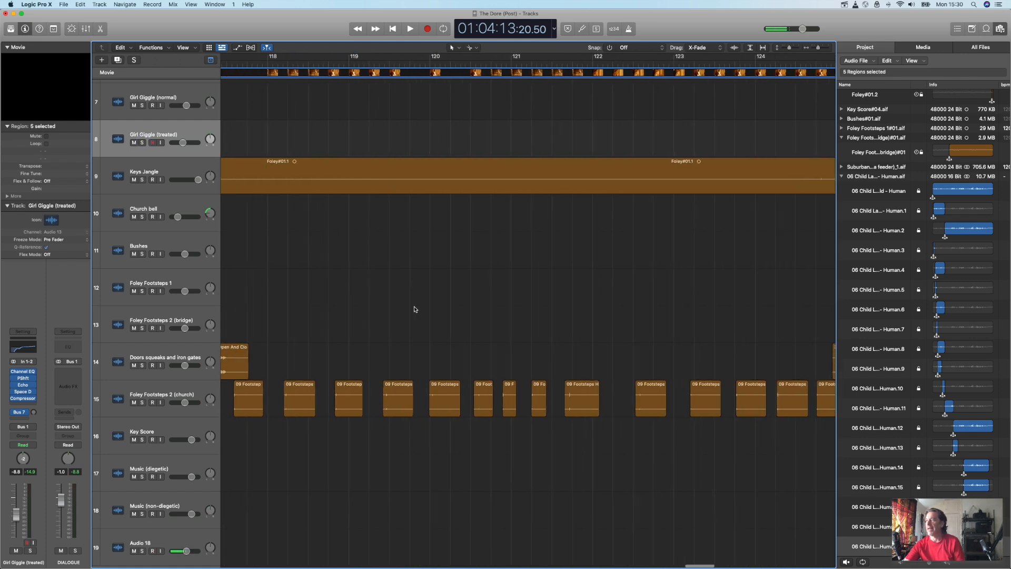
Step: Find the church section of the timeline and select the Foley Footsteps 2 (church) track with its regions
scroll(414, 310, "left", 18)
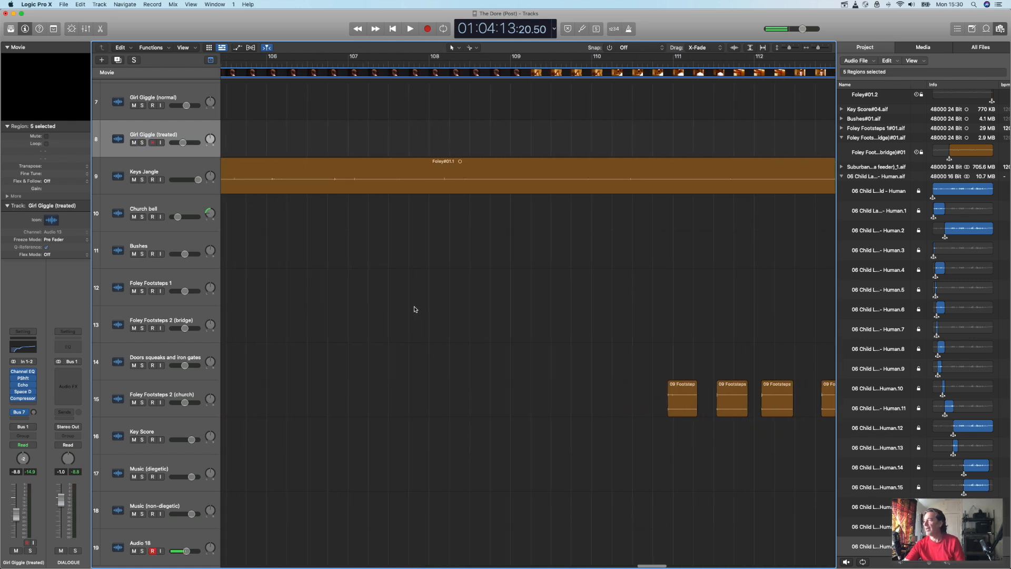
scroll(414, 310, "left", 4)
scroll(414, 309, "left", 5)
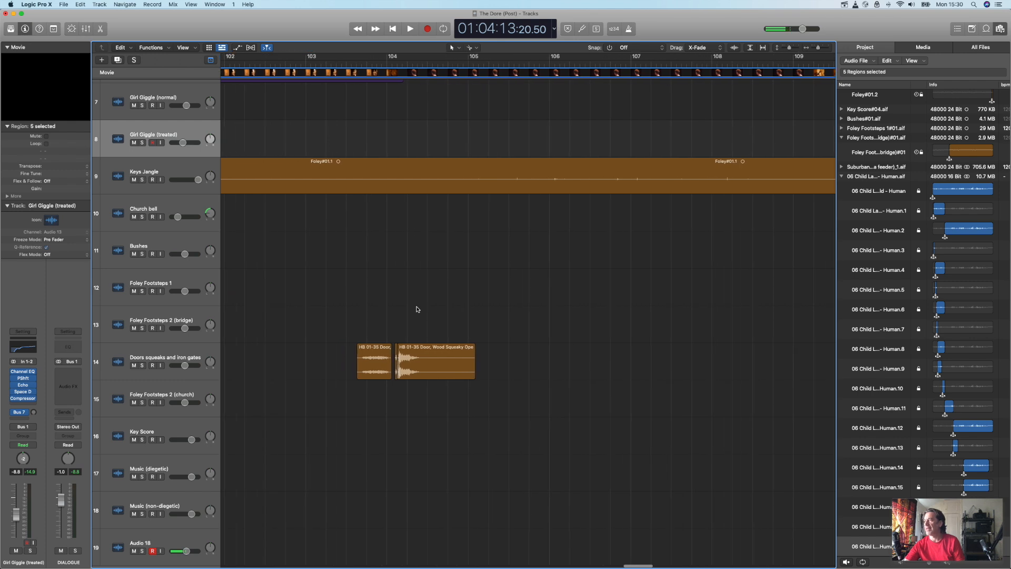
left_click(177, 392)
Step: Place the full "09 Footsteps Hard Floor - Main - Continuous - Slow" audio on Foley Footsteps 2 (church) just after bar 106 and play it
scroll(369, 396, "right", 10)
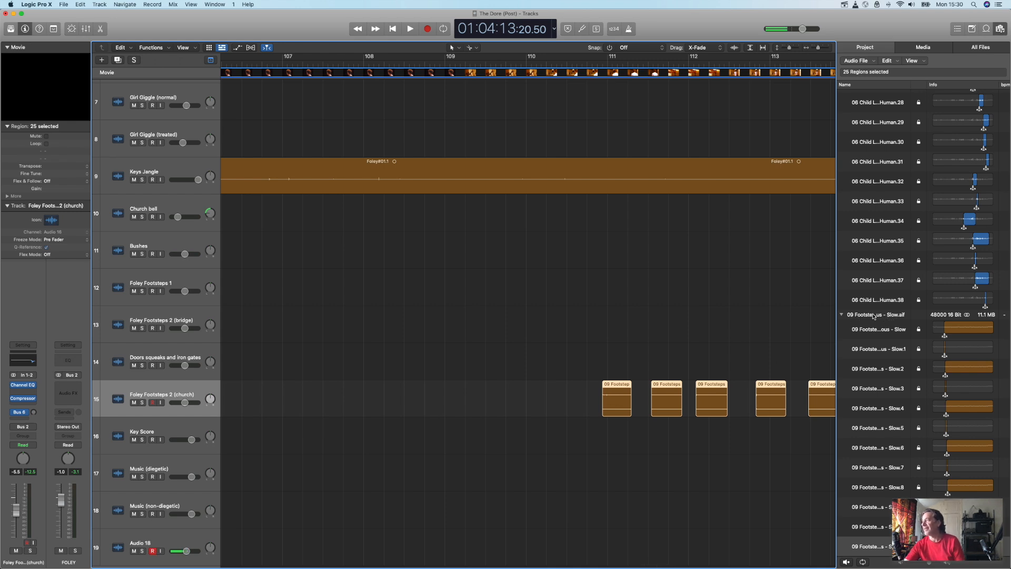
left_click_drag(877, 316, 323, 392)
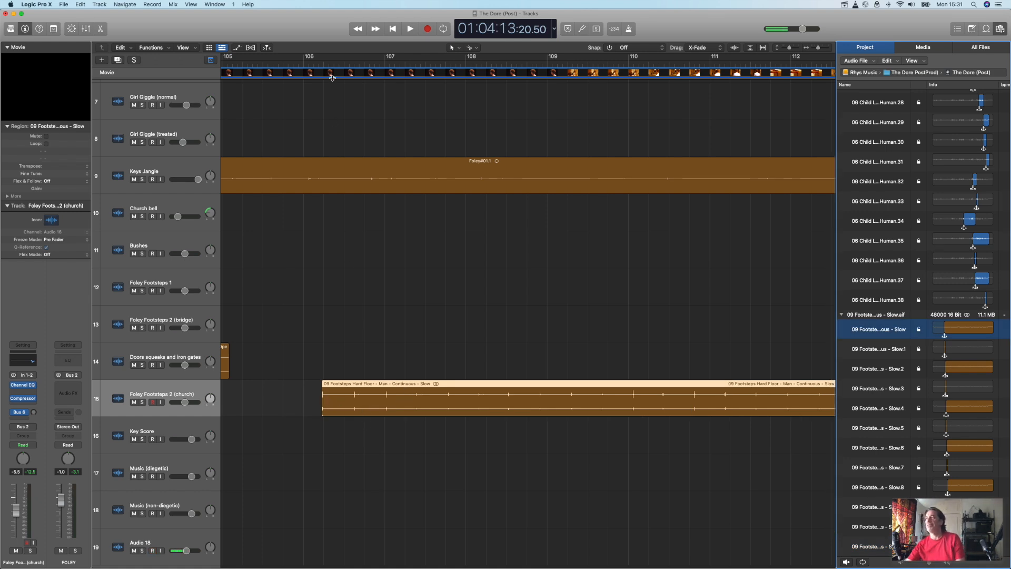
double_click(314, 63)
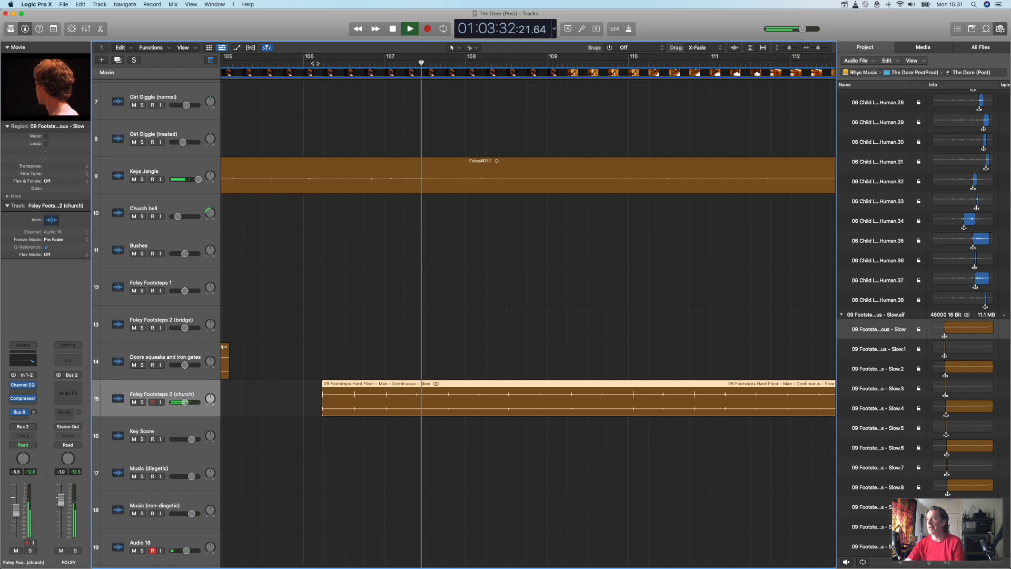
Step: Stop playback, solo Foley Footsteps 2 (church), and play the footsteps region from its start just after bar 106
key("space")
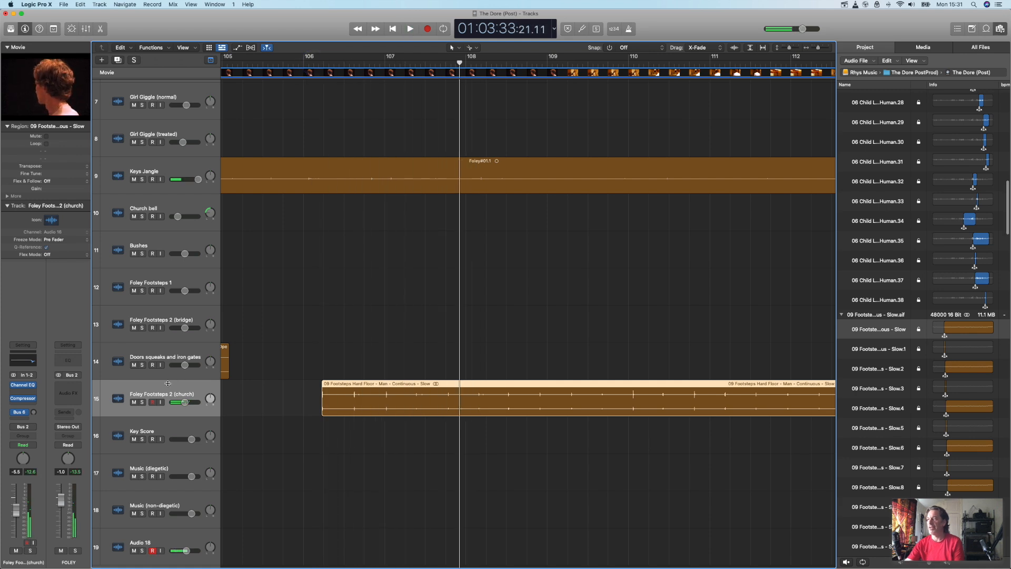
left_click(141, 402)
left_click(324, 63)
key("space")
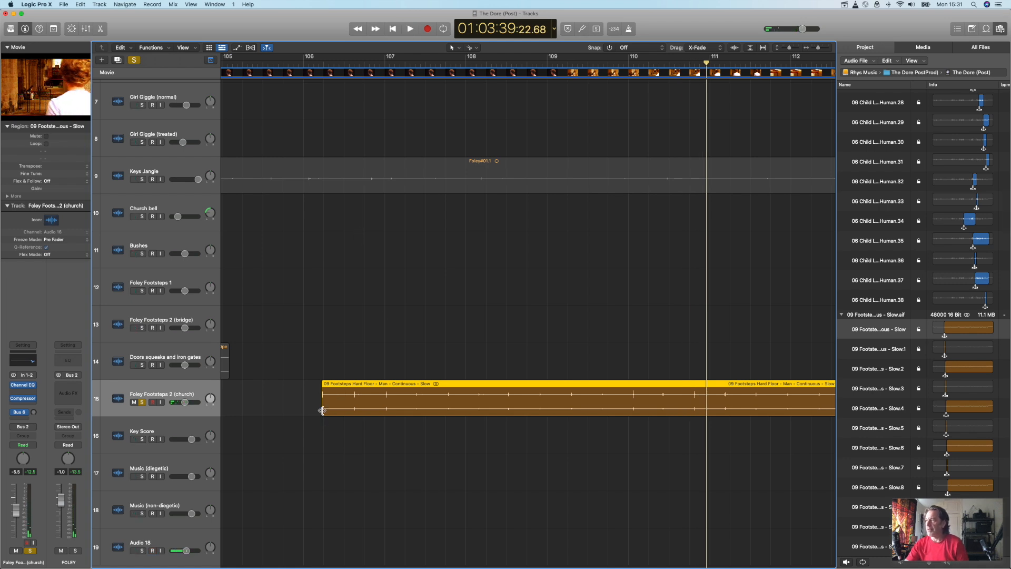
Step: Extend the start of the footsteps region back to 99 4 4 86 and audition it against the film from there
left_click_drag(322, 410, 361, 429)
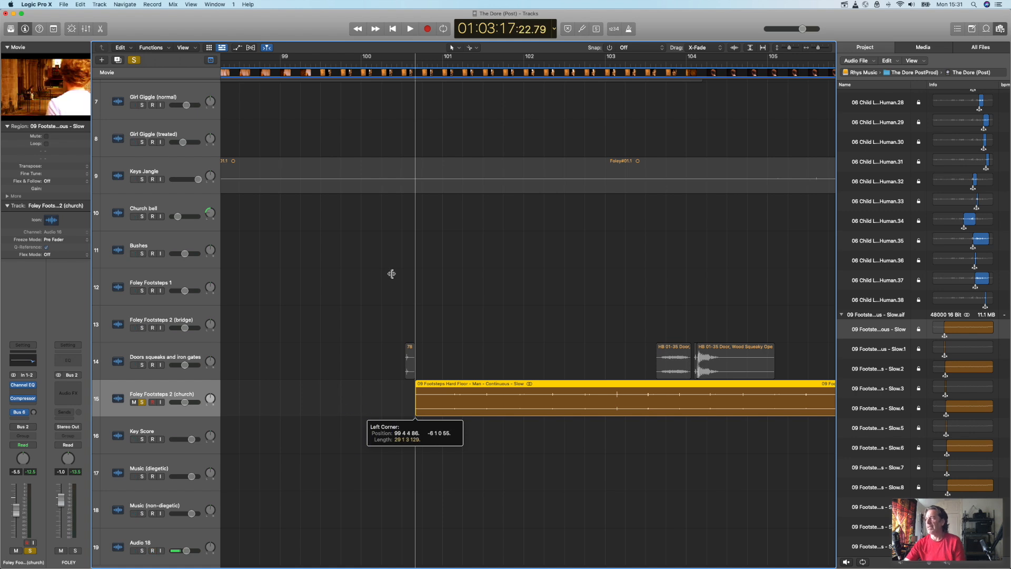
left_click(406, 63)
key("space")
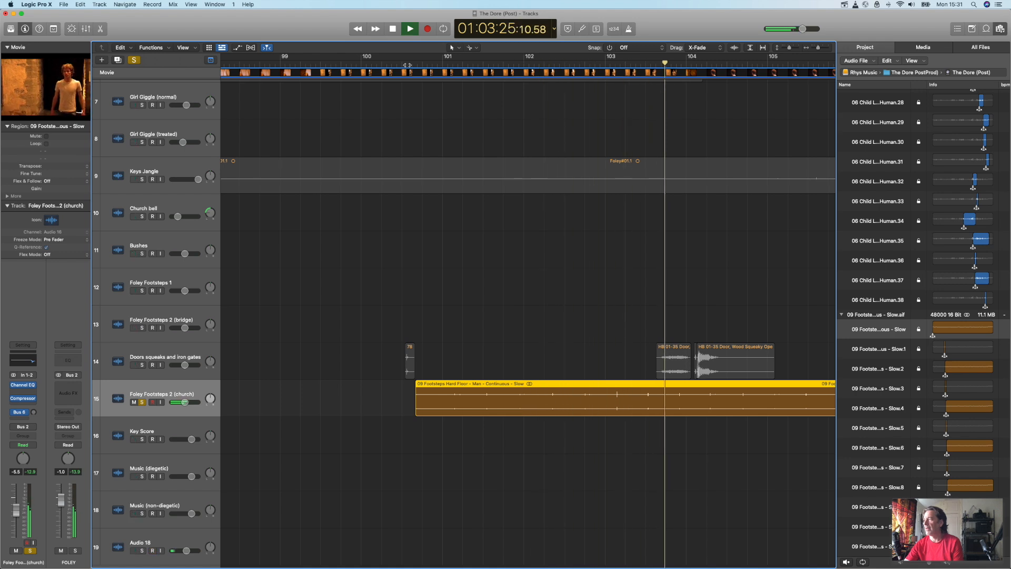
key("space")
scroll(524, 248, "right", 5)
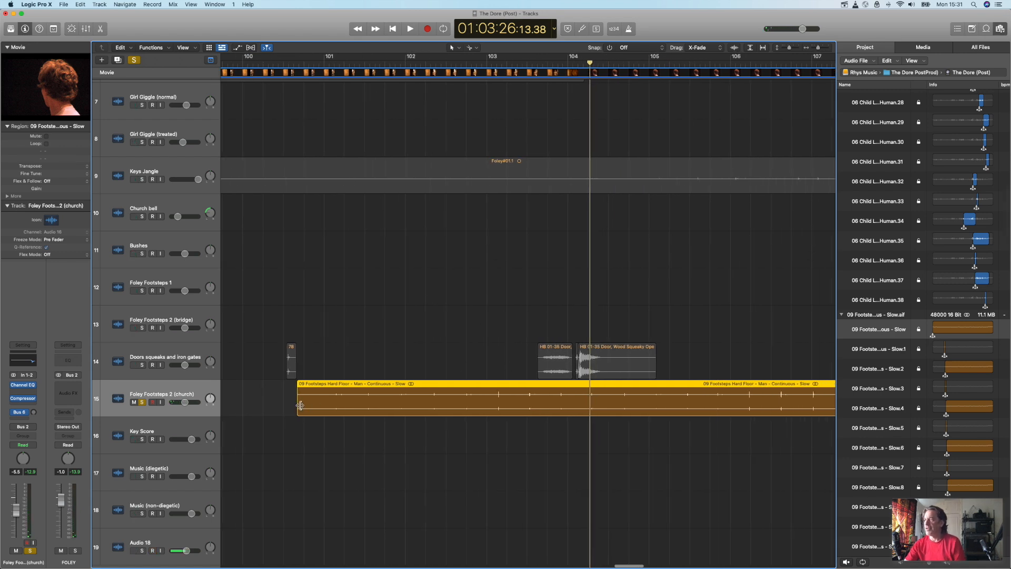
Step: Divide the continuous footsteps region at three individual footsteps between bars 104 and 106
left_click(828, 48)
left_click(828, 48)
left_click(828, 48)
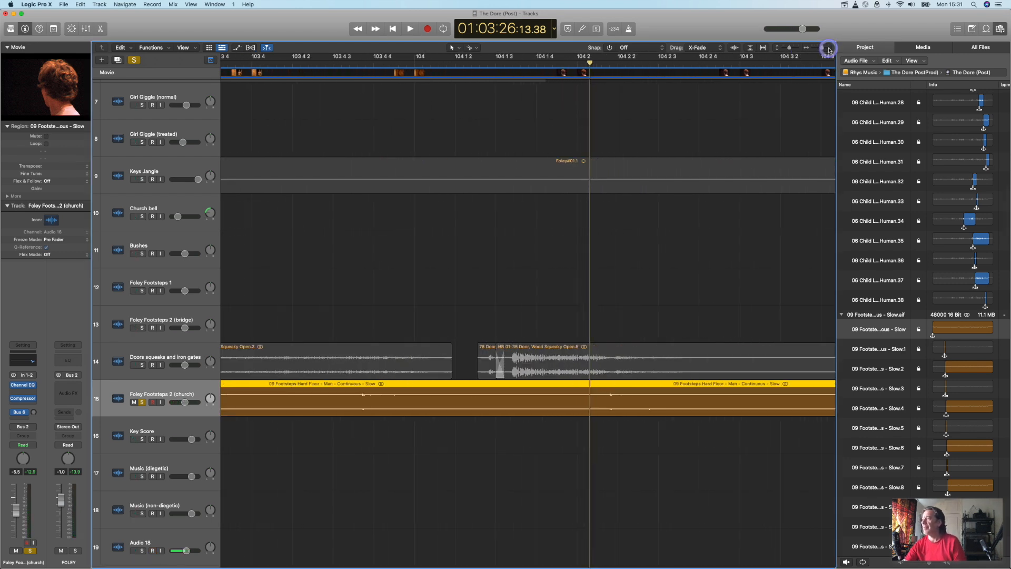
left_click(828, 48)
left_click(819, 49)
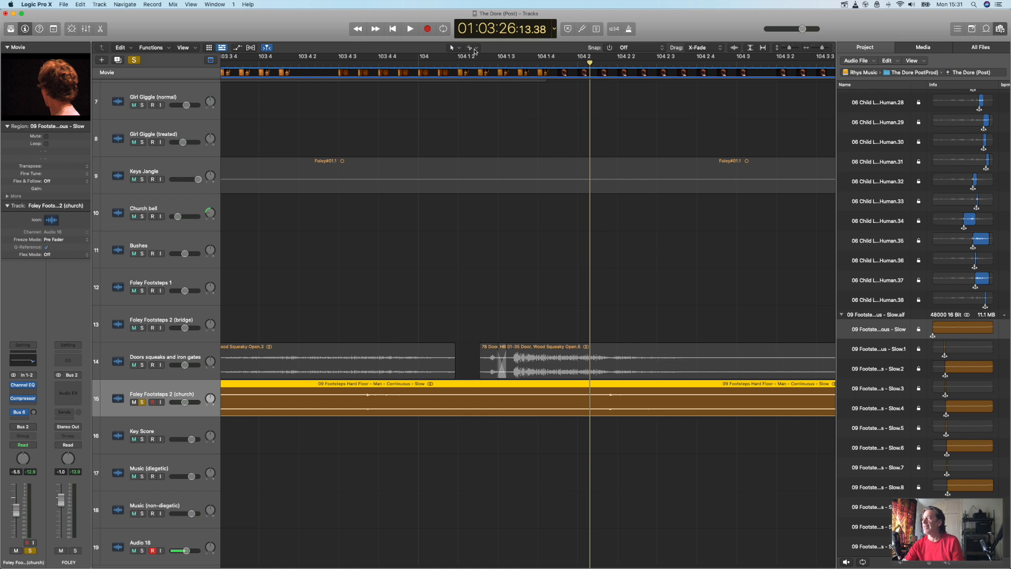
left_click(610, 404)
scroll(627, 429, "right", 6)
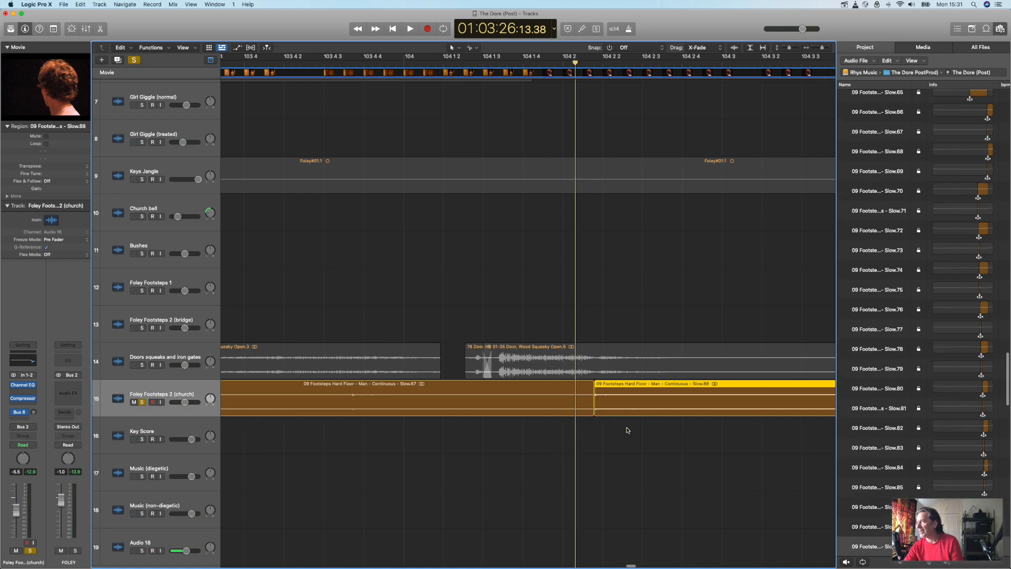
left_click(690, 404)
scroll(693, 424, "right", 6)
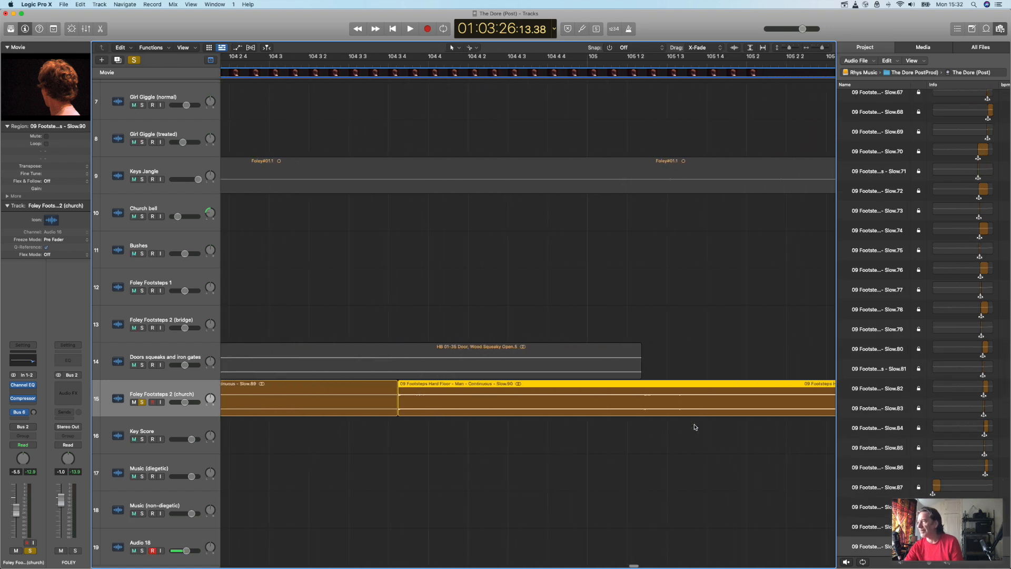
scroll(694, 426, "right", 6)
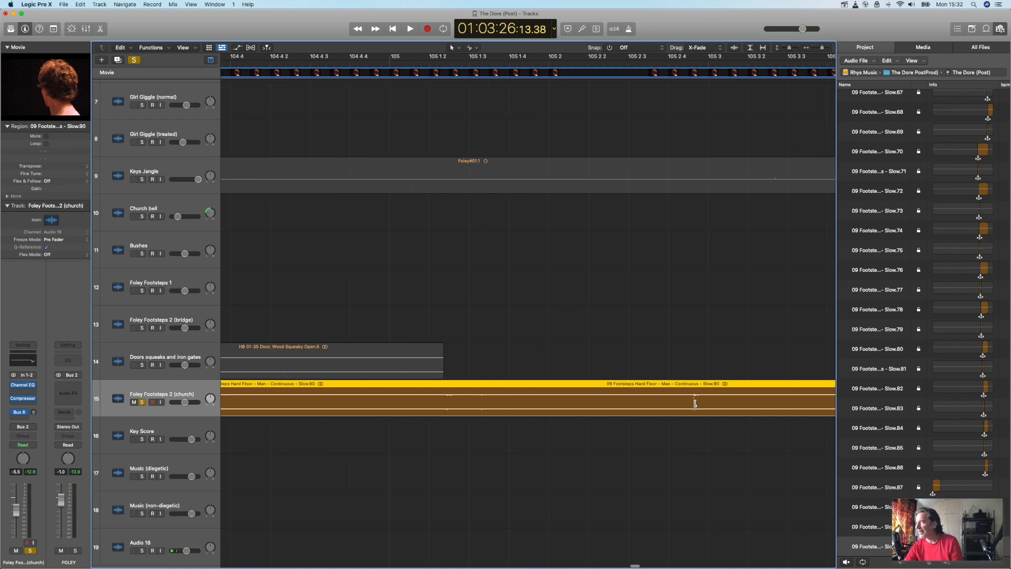
left_click(694, 403)
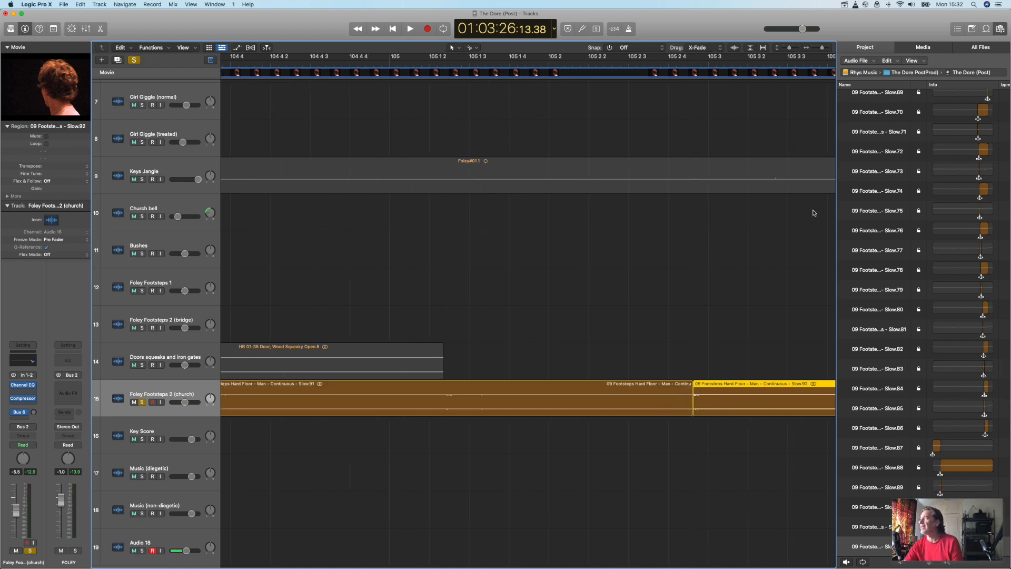
Step: Audition the footsteps after 105 2 4, then divide the region on both sides of the faint sound near 105 3 4
left_click_drag(822, 48, 791, 49)
scroll(677, 222, "right", 10)
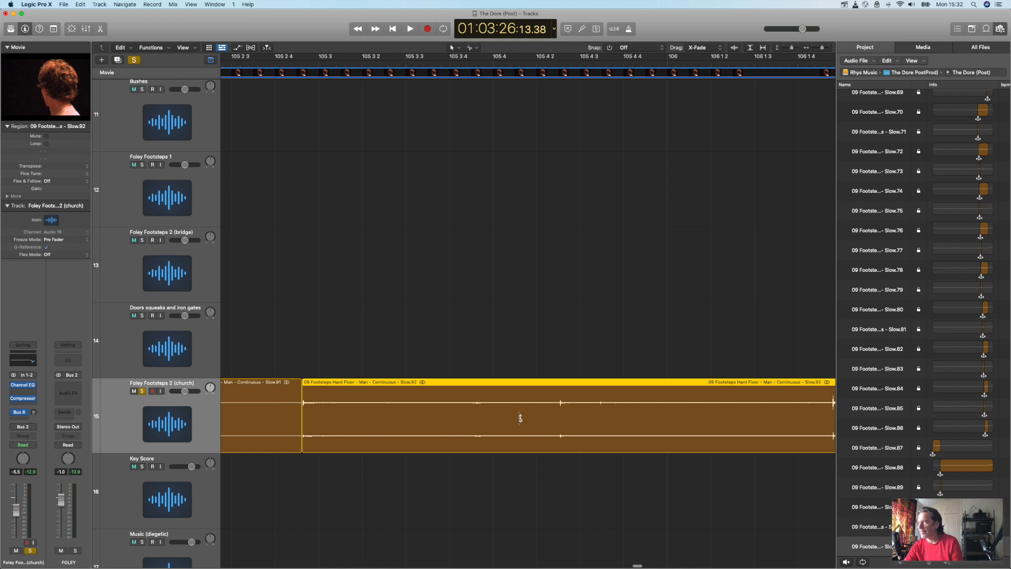
double_click(369, 63)
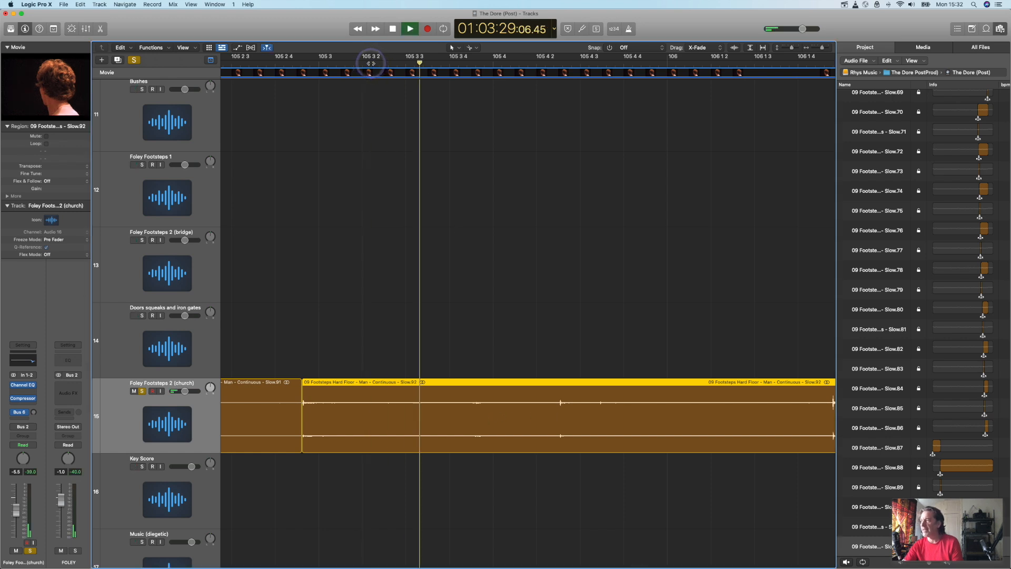
left_click(463, 419)
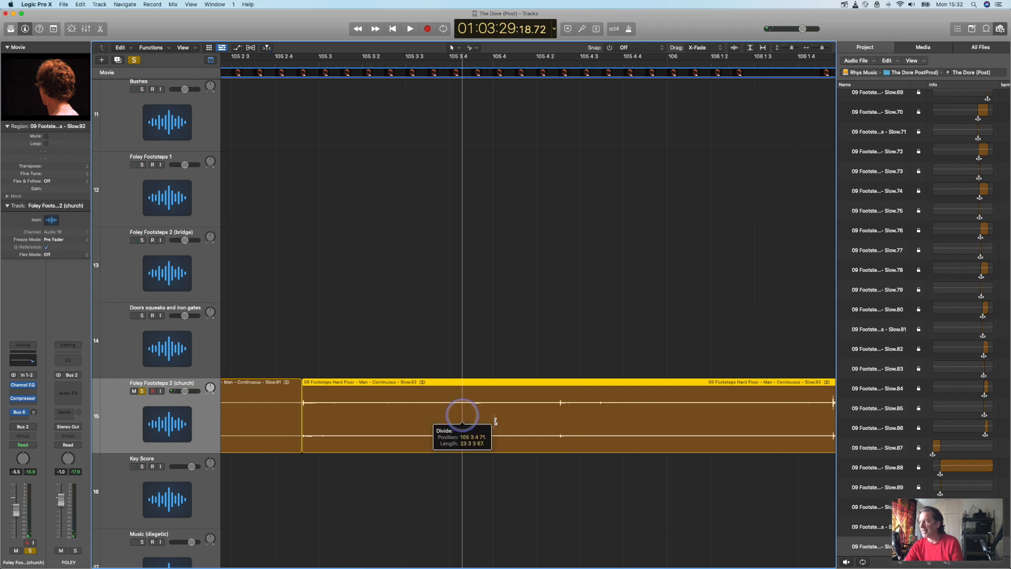
left_click(494, 419)
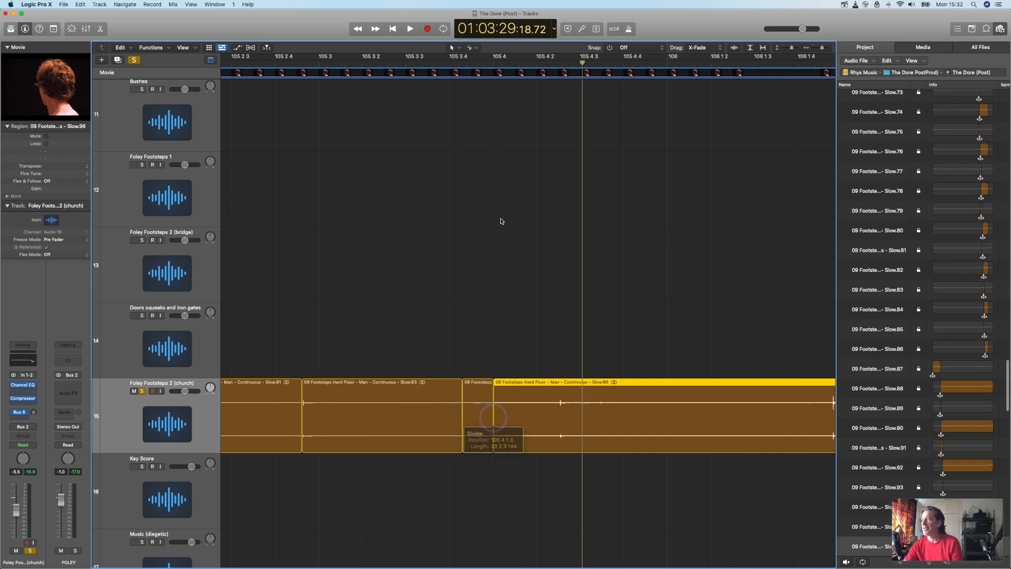
Step: Play the section around the isolated slice and move that slice up to the Doors squeaks and iron gates track
double_click(457, 64)
key("space")
left_click_drag(478, 381, 479, 305)
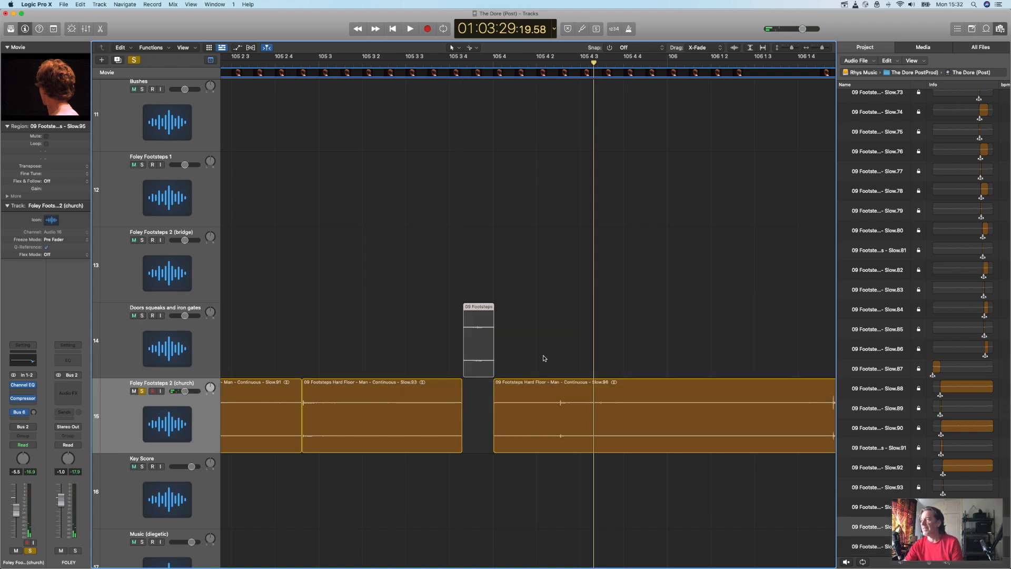
key("space")
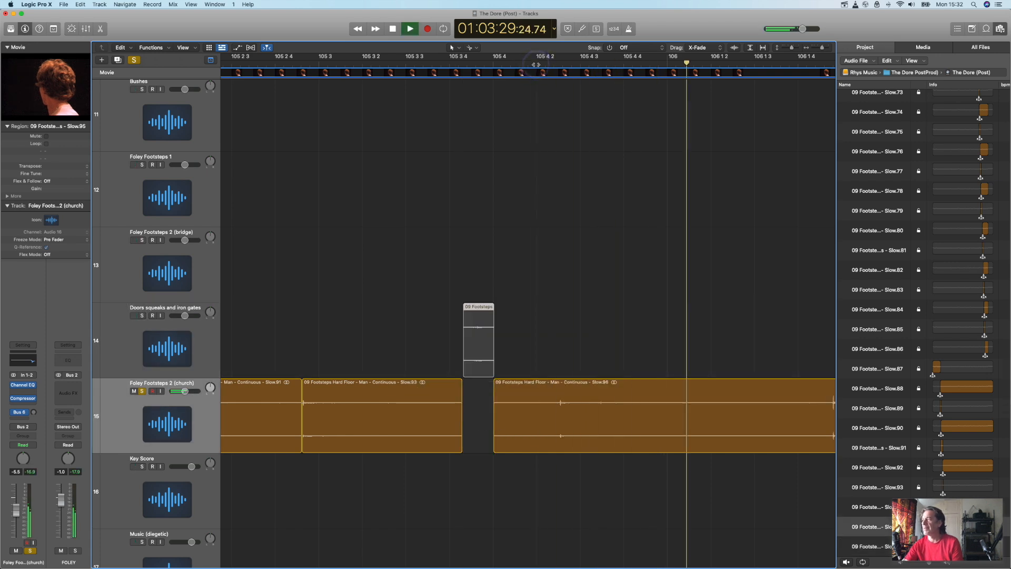
Step: Divide the footsteps region at the next footstep near 105 4 2 and delete the piece before the cut
left_click(560, 425, "super")
left_click(546, 429)
key("Delete")
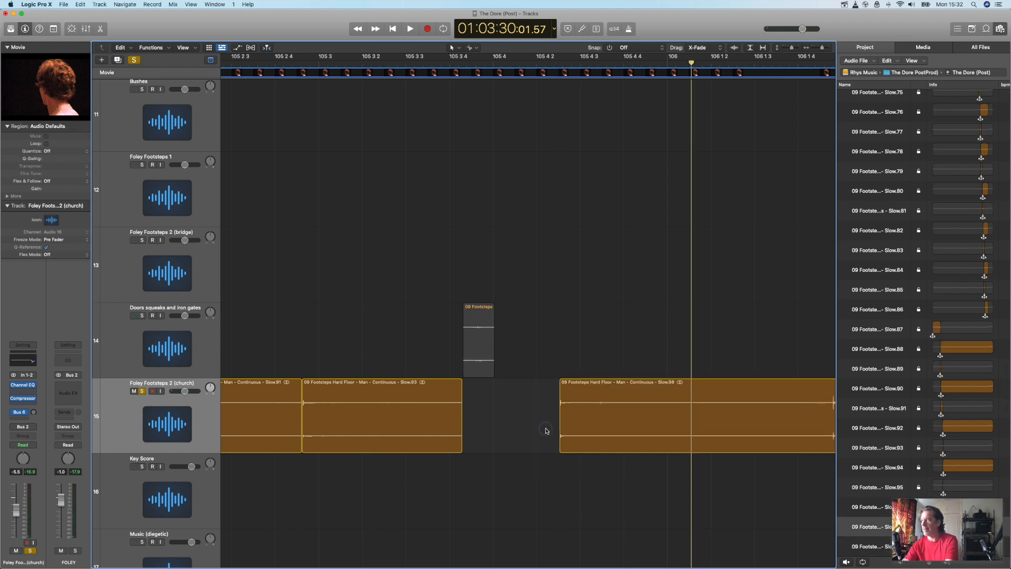
Step: Divide the footsteps region at the next two footsteps, near 106 2 and 106 3, and play the result
scroll(626, 432, "right", 5)
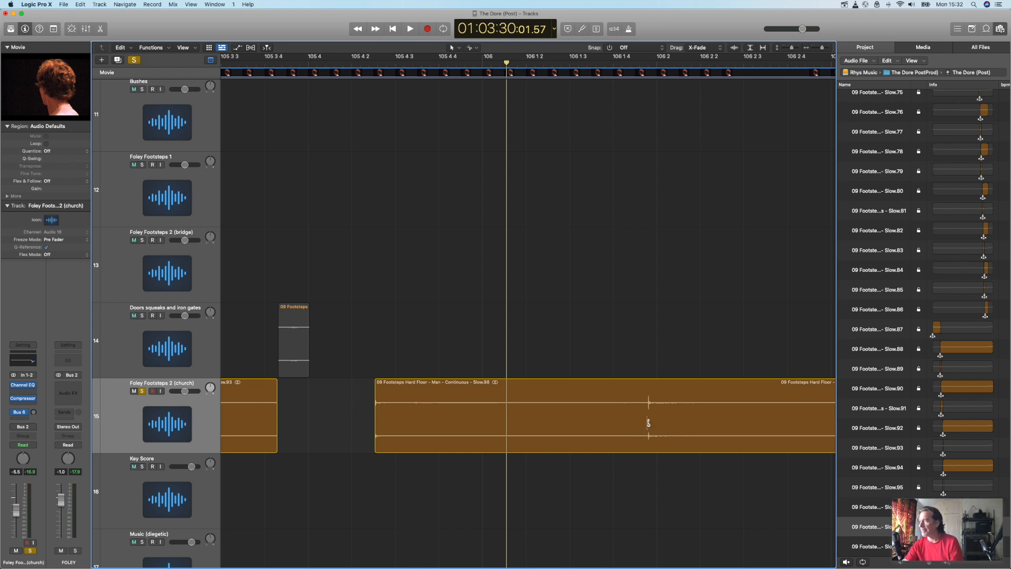
left_click(648, 423, "super")
scroll(658, 431, "right", 8)
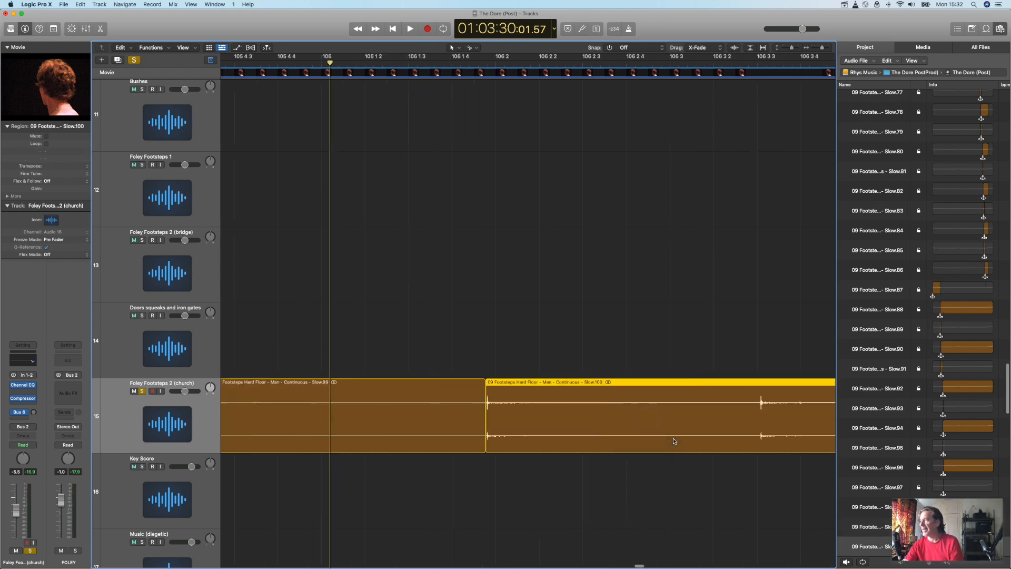
left_click(596, 421, "super")
key("space")
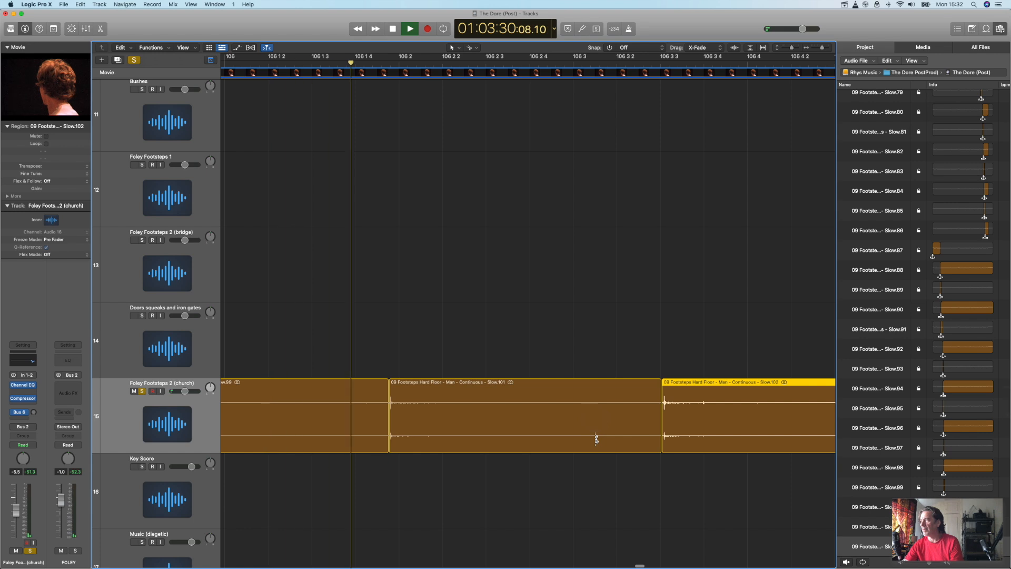
scroll(532, 438, "left", 9)
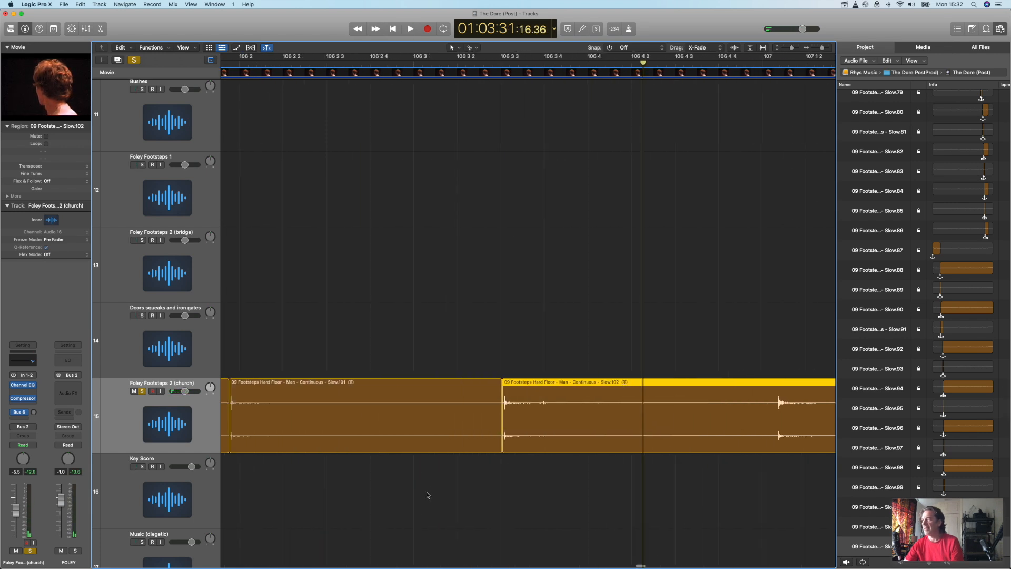
scroll(428, 495, "left", 5)
Step: Select the six footsteps pieces before the last cut on Foley Footsteps 2 (church) and delete them
left_click_drag(823, 48, 814, 52)
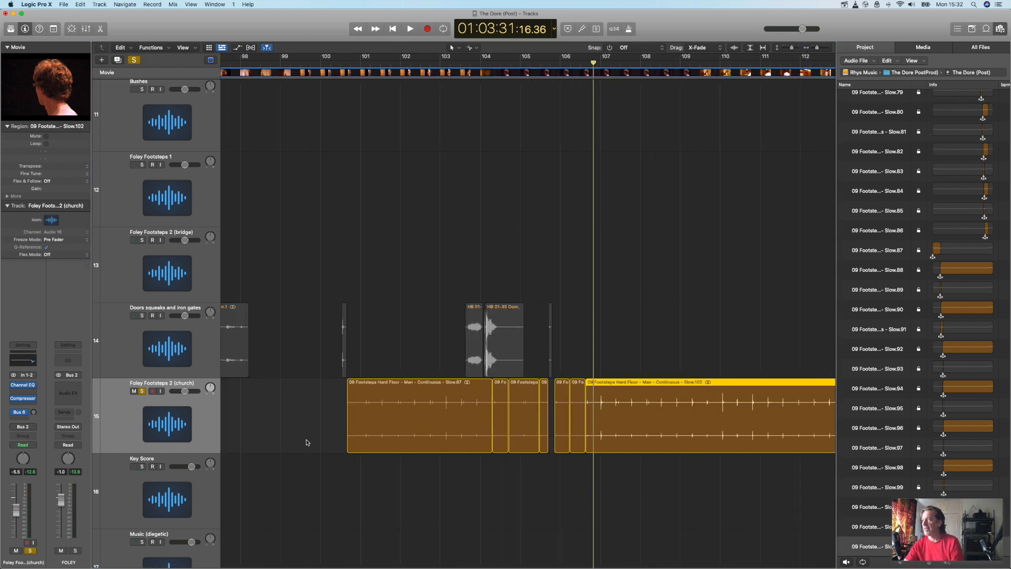
left_click_drag(309, 437, 509, 423)
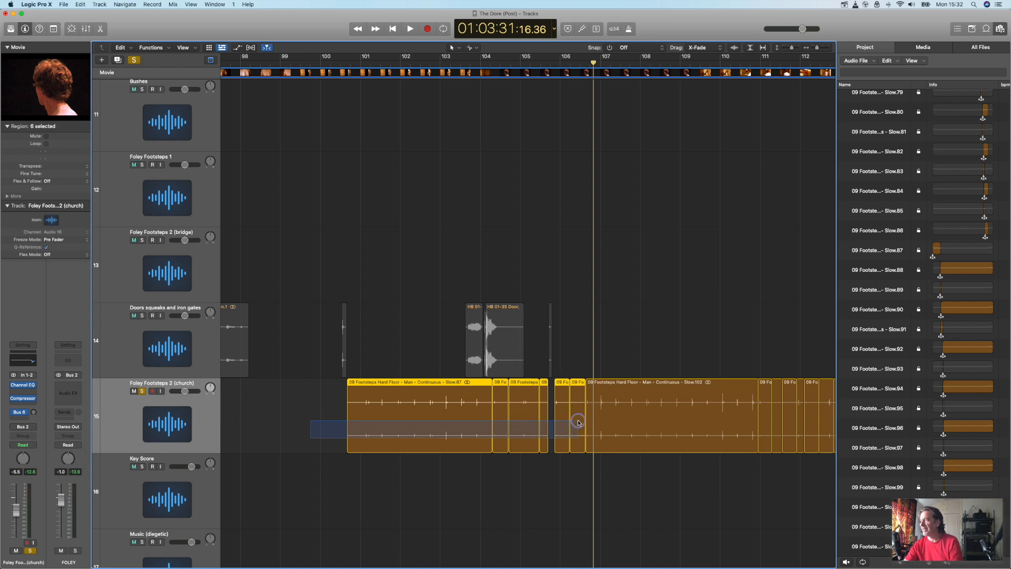
key("Delete")
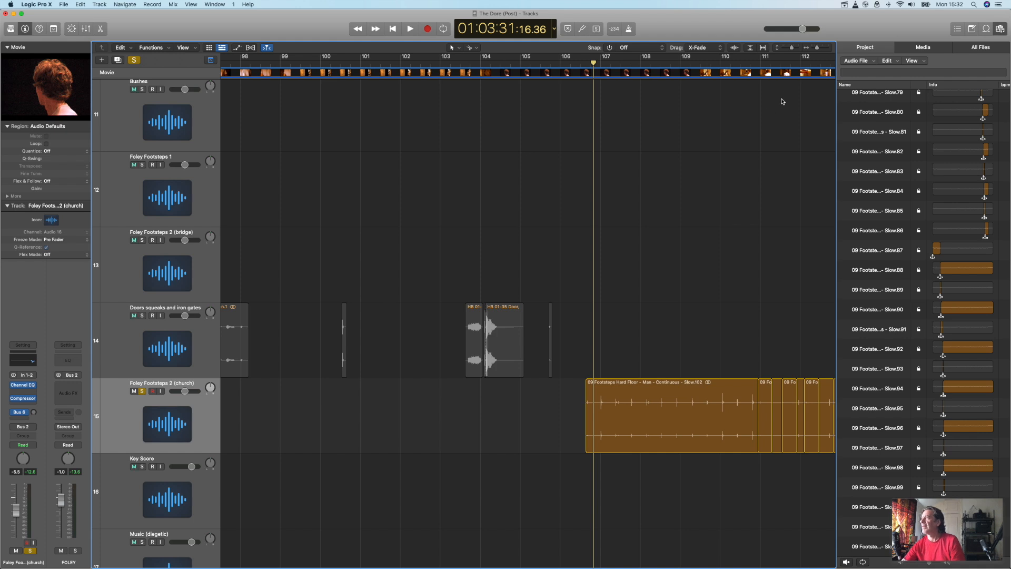
Step: Move the remaining footsteps region back to start just before bar 105, and divide it at each of the next eight footsteps
left_click(828, 50)
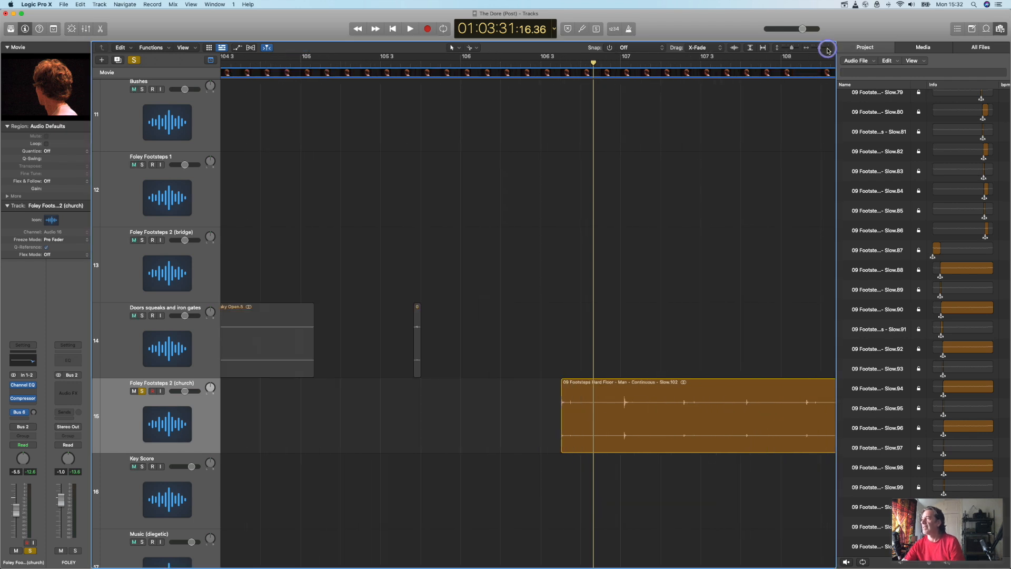
left_click_drag(588, 423, 295, 421)
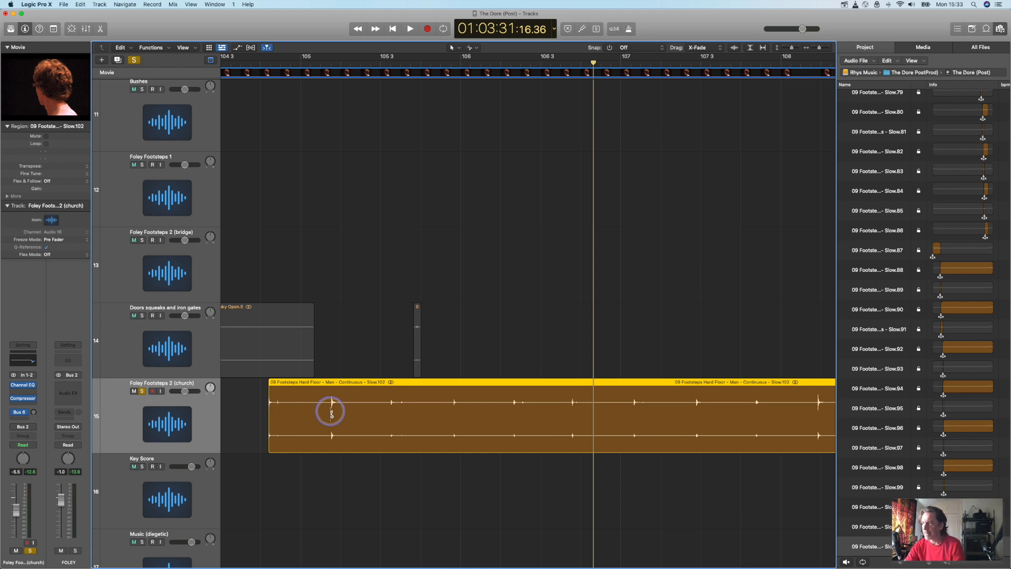
left_click(331, 412)
left_click(390, 414)
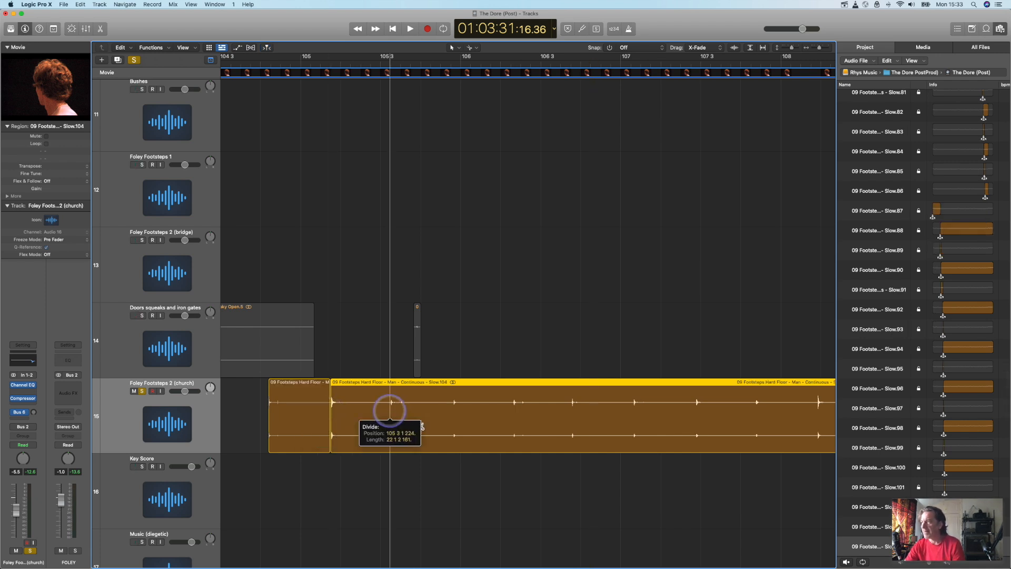
left_click(453, 413)
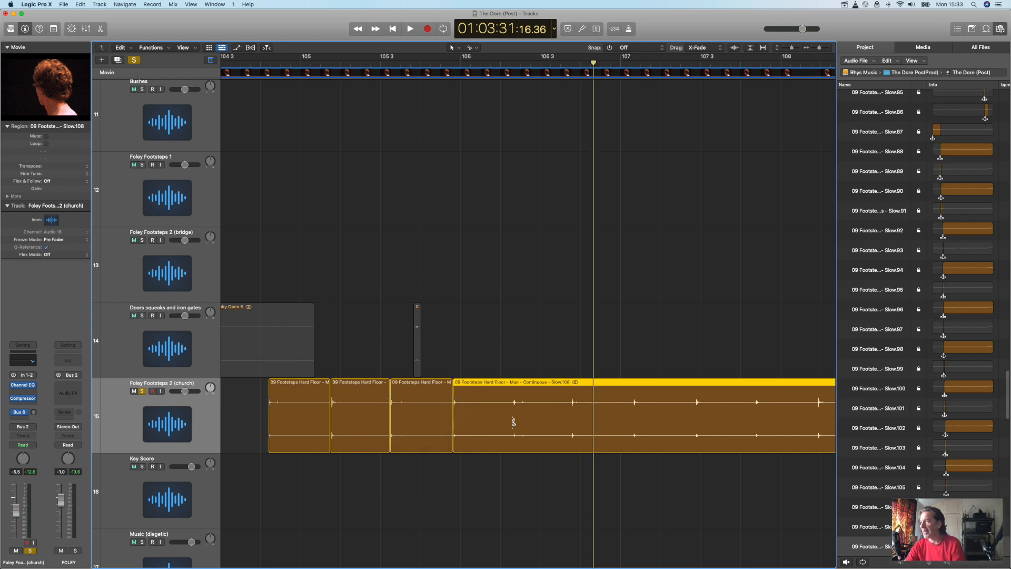
left_click(513, 416)
left_click(572, 421)
left_click(634, 416)
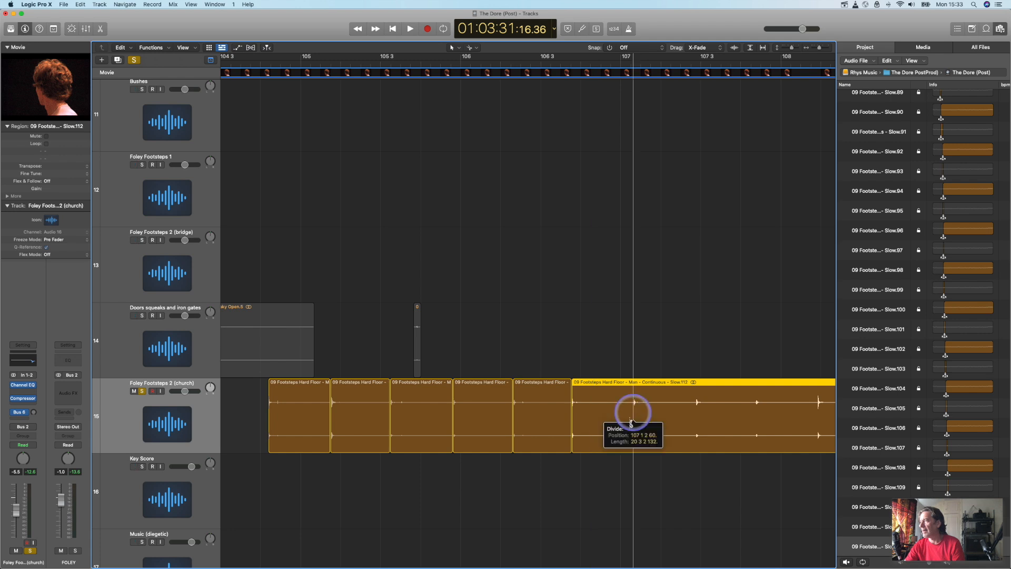
left_click(695, 416)
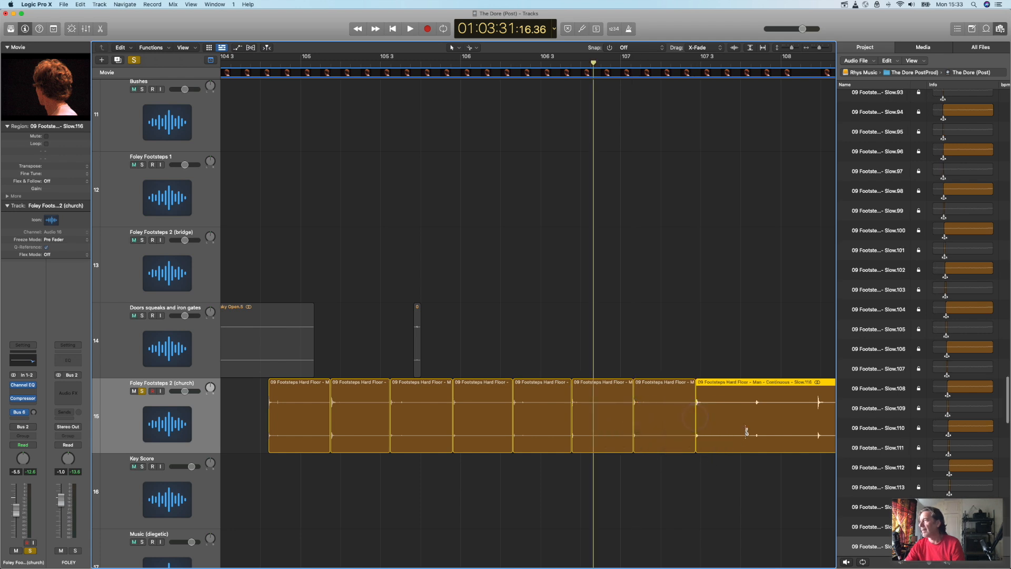
left_click(755, 416)
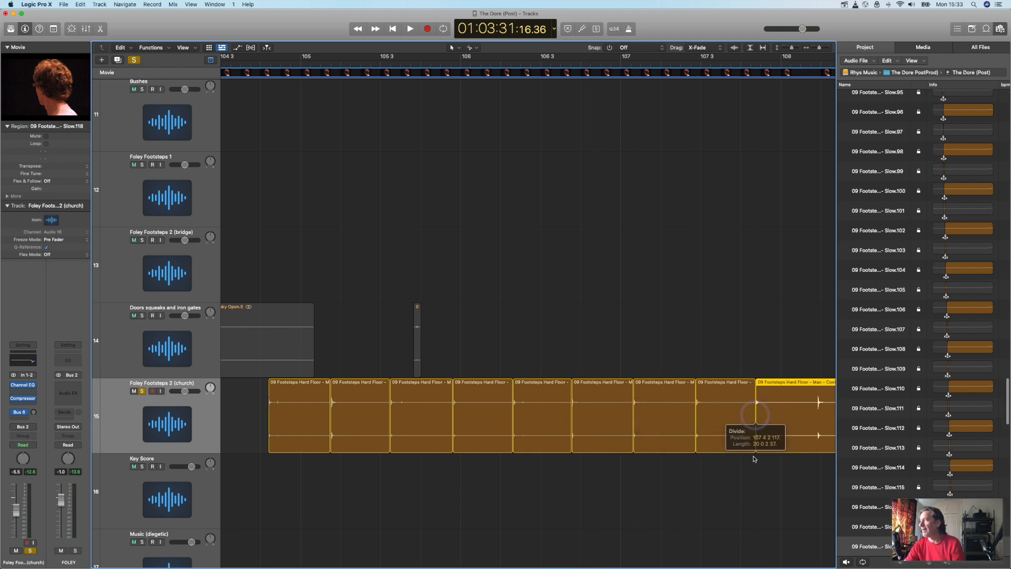
Step: Delete the undivided remainder after the last cut and place the playhead just after bar 103, before the door sounds
scroll(745, 453, "right", 10)
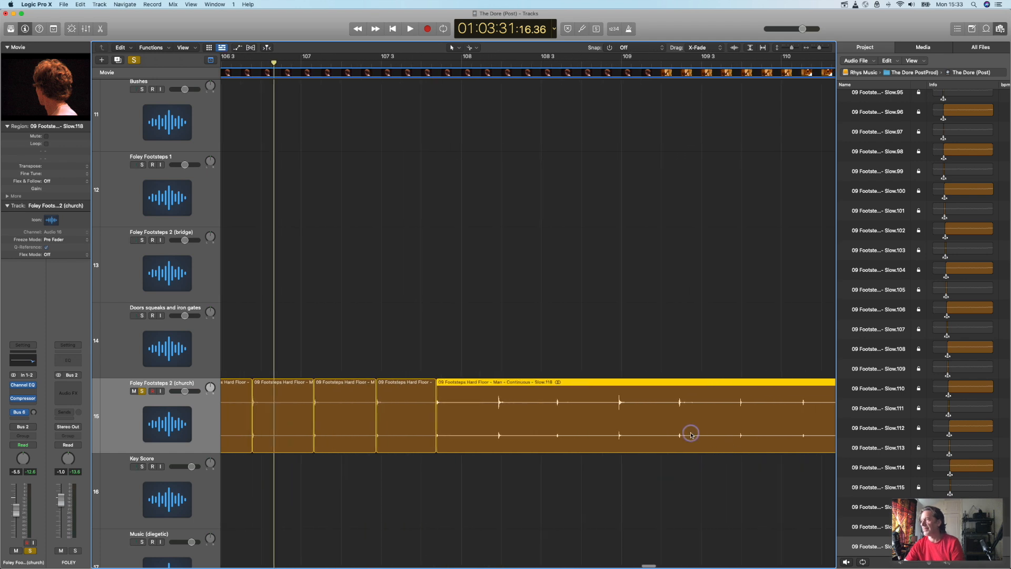
key("Delete")
scroll(658, 432, "left", 15)
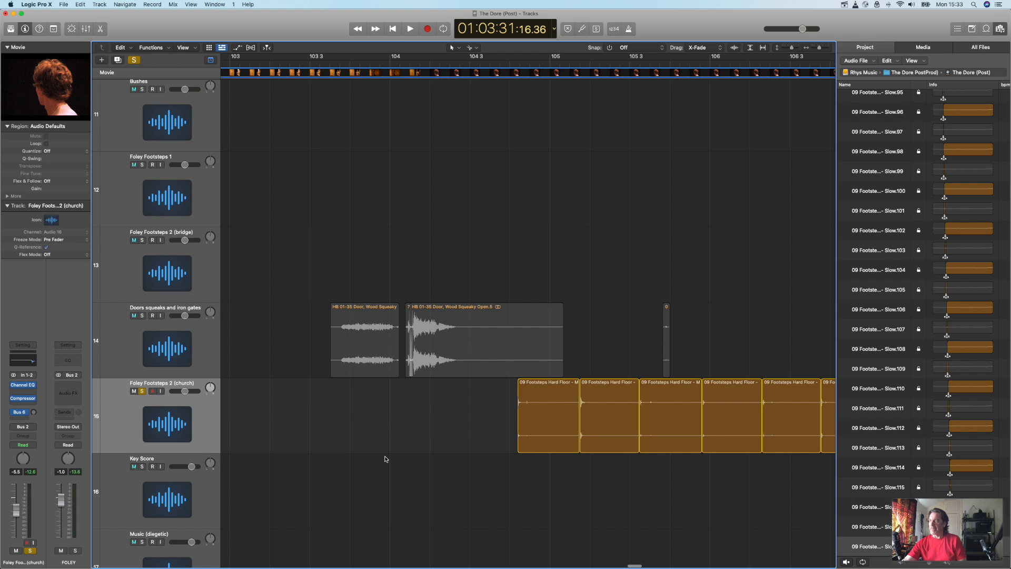
left_click(250, 64)
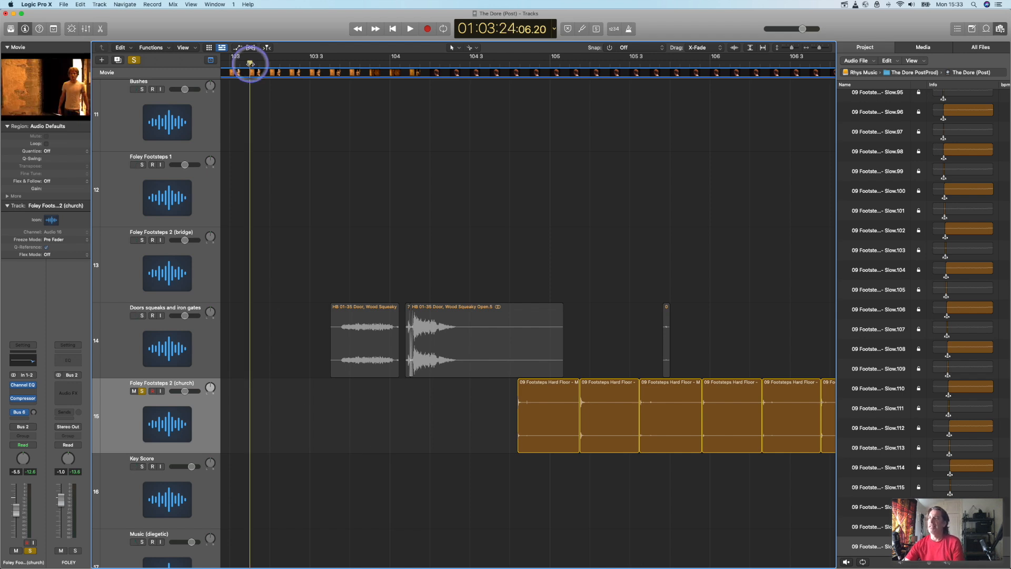
Step: Select all eight footsteps pieces on Foley Footsteps 2 (church) and move them earlier together to start just after bar 96
scroll(263, 145, "left", 3)
mouse_move(618, 441)
left_mouse_down()
mouse_move(526, 437)
mouse_move(609, 440)
left_mouse_up()
scroll(526, 440, "right", 5)
left_click_drag(803, 428, 299, 411)
scroll(307, 415, "left", 5)
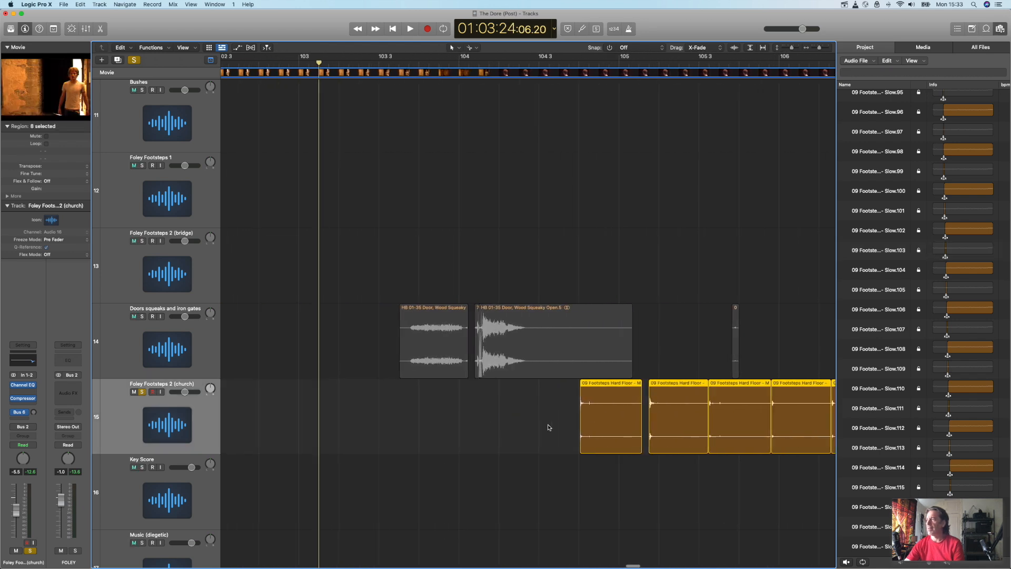
left_click_drag(587, 420, 336, 424)
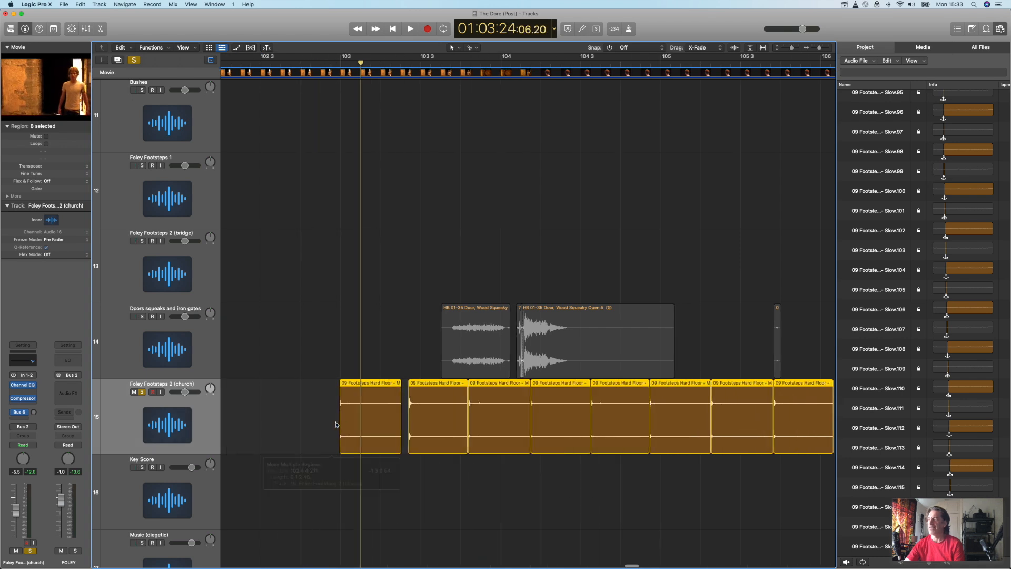
scroll(335, 424, "left", 8)
left_click_drag(785, 419, 332, 413)
scroll(331, 413, "left", 10)
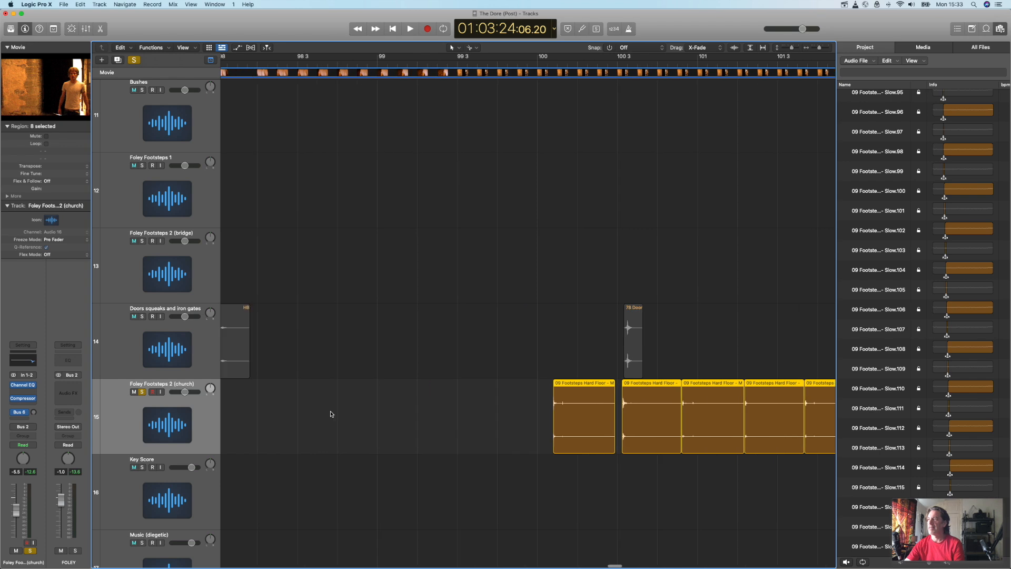
left_click_drag(685, 425, 377, 429)
scroll(445, 429, "left", 10)
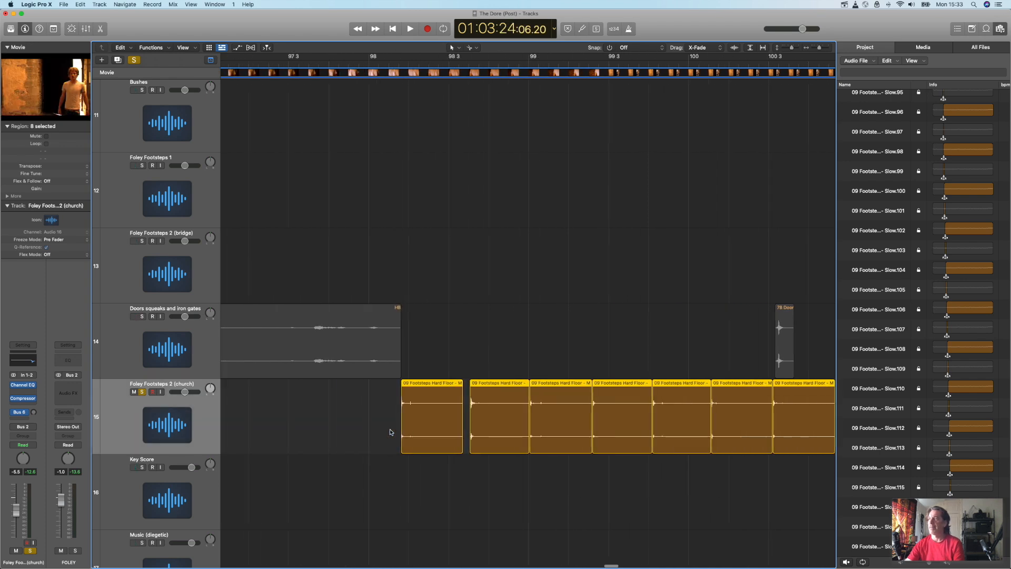
left_click_drag(678, 421, 334, 431)
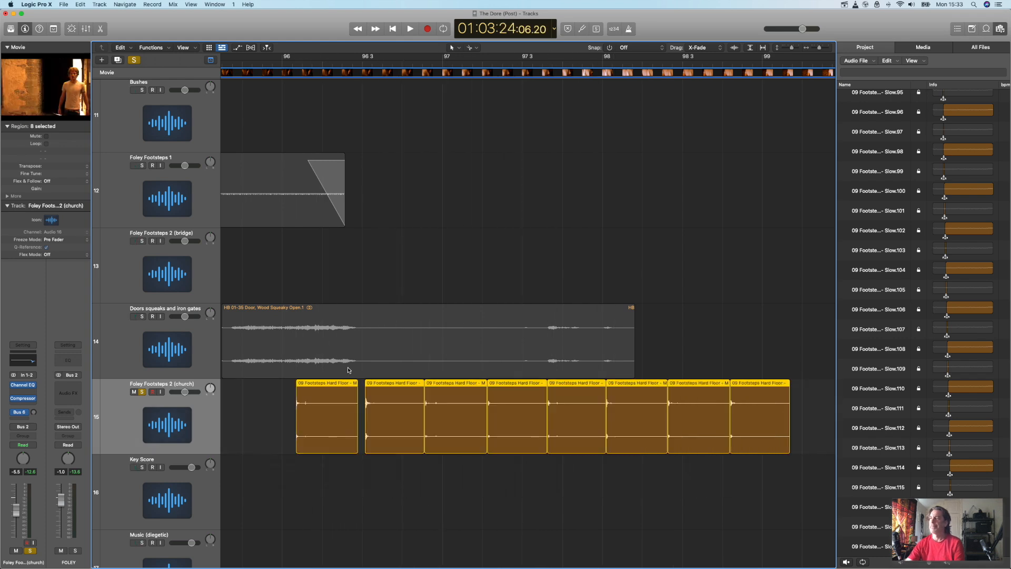
Step: Play from just before 95 3 while watching the movie and stop at the first footfall in the church doorway shot
scroll(366, 329, "left", 5)
scroll(373, 316, "left", 2)
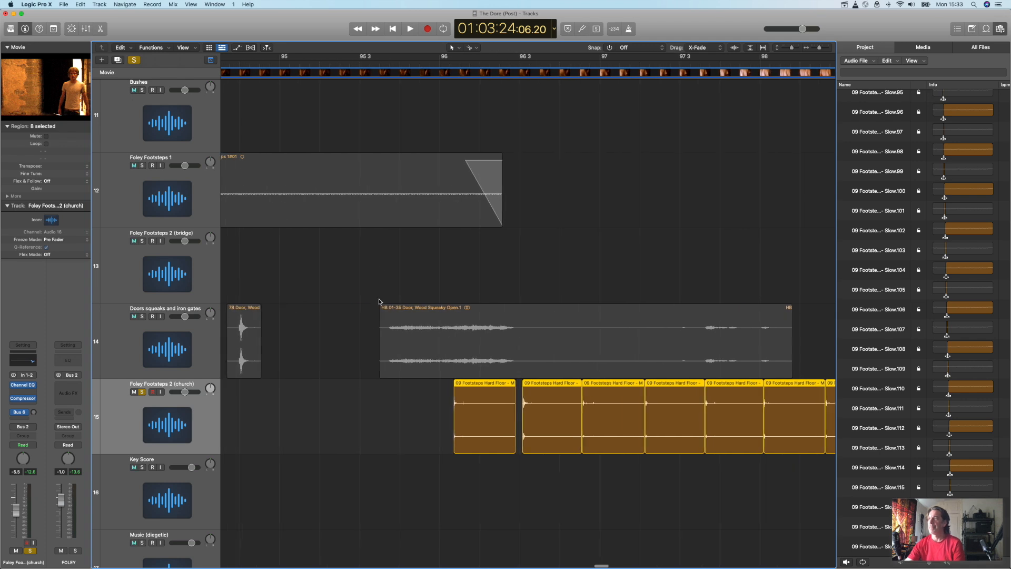
left_click(339, 65)
key("space")
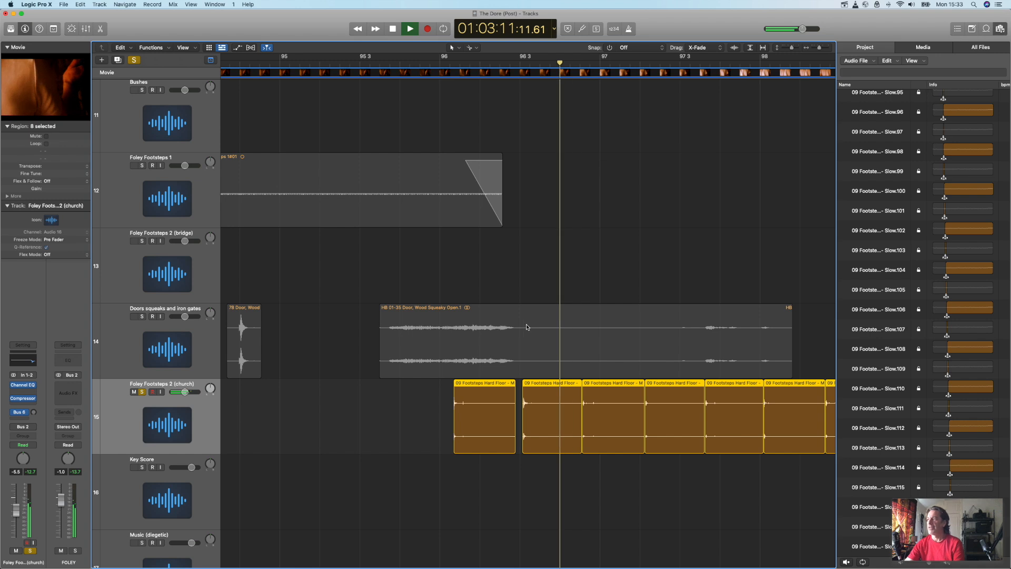
key("space")
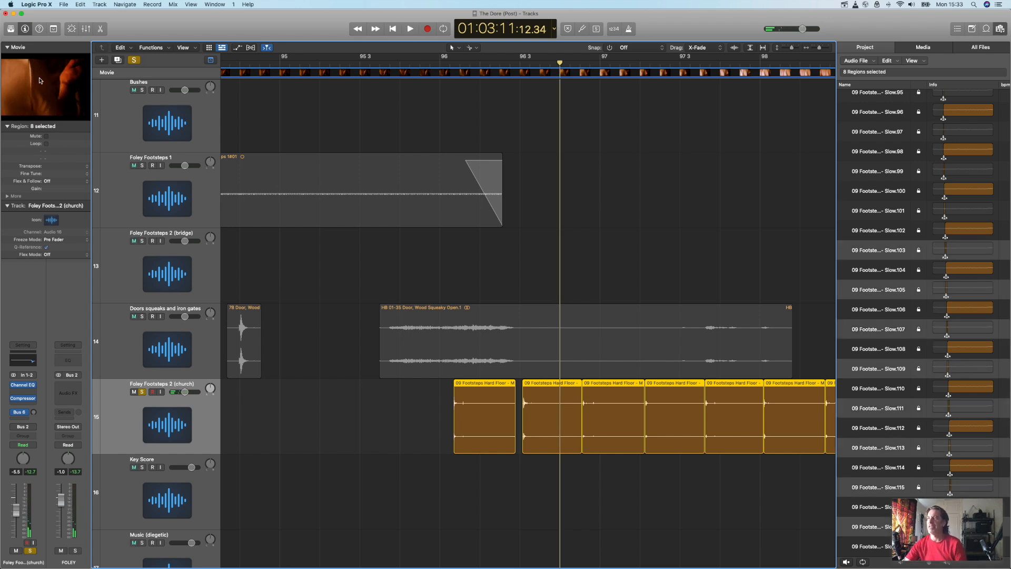
Step: Select the last seven footsteps pieces and move them along to start just before bar 98, leaving the first piece separate
left_click(553, 507)
left_click_drag(557, 457, 840, 432)
left_click_drag(366, 432, 580, 440)
left_click(491, 504)
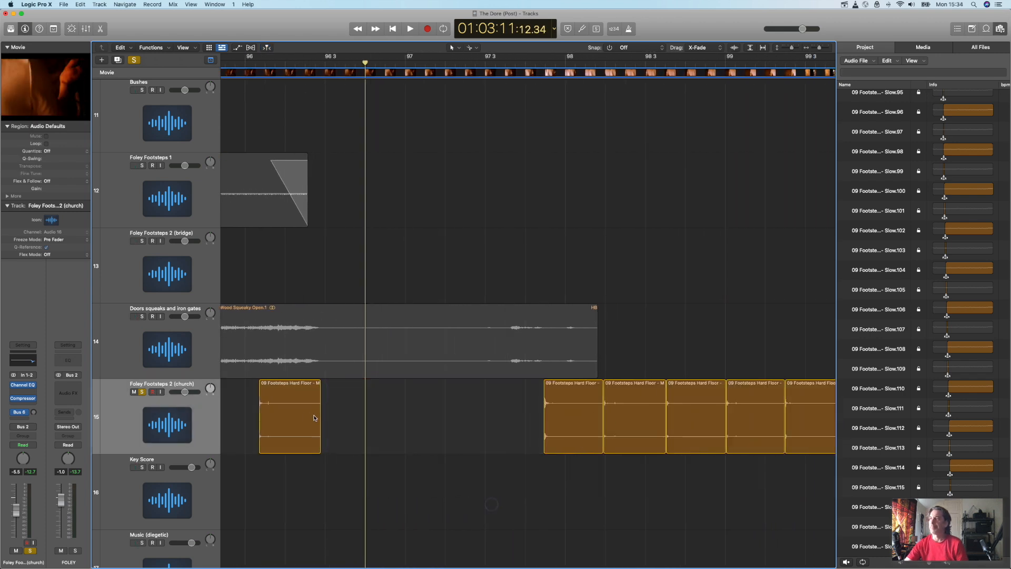
Step: Play up to the first footfall, move the first footsteps piece there just before bar 97, and replay the result
scroll(319, 419, "left", 3)
double_click(308, 62)
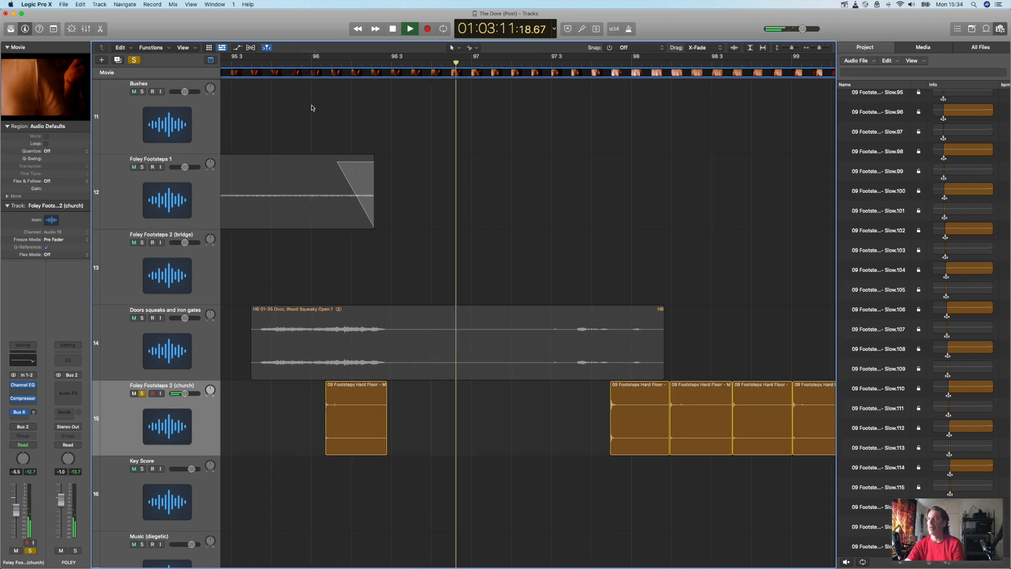
left_click_drag(371, 420, 474, 426)
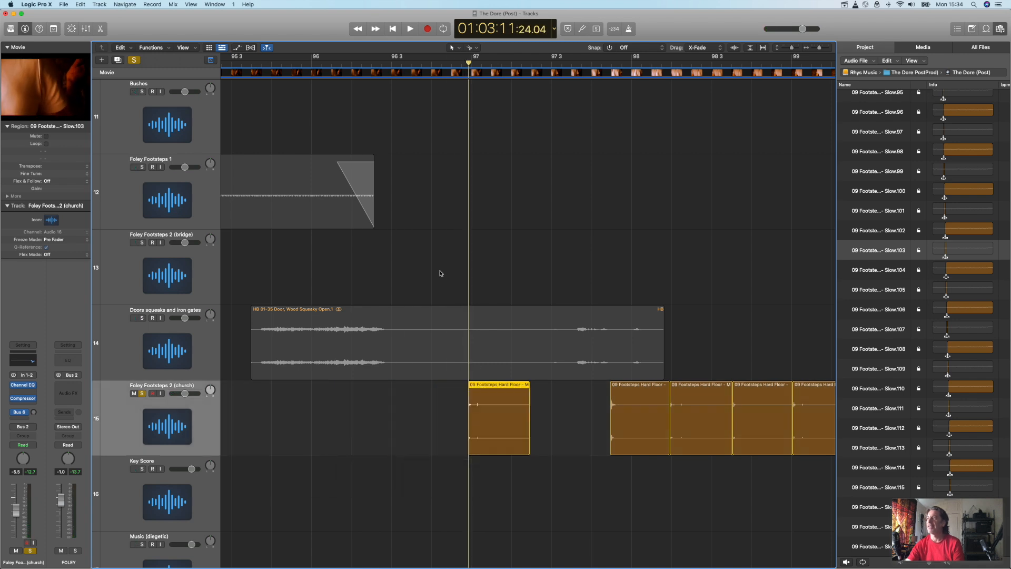
left_click(385, 64)
key("space")
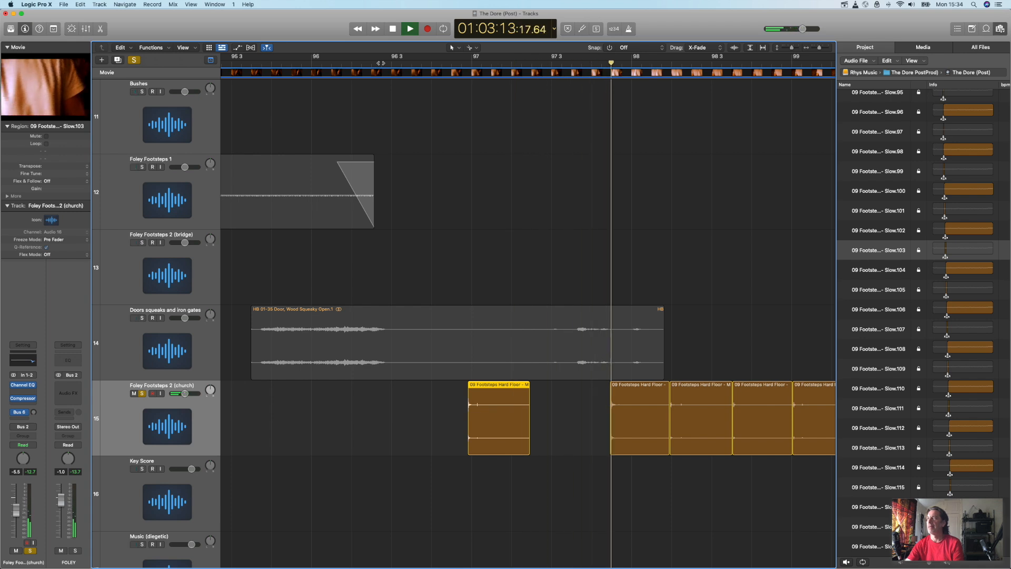
key("space")
Step: Select the six pieces after the second footstep and move them along to start midway between bars 99 and 99 3
scroll(633, 415, "right", 10)
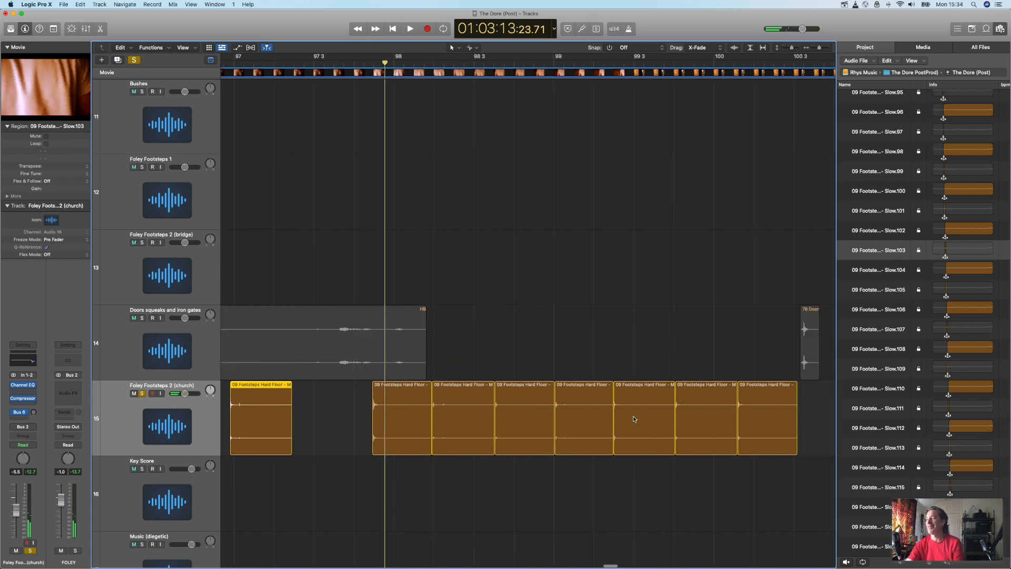
left_click(533, 496)
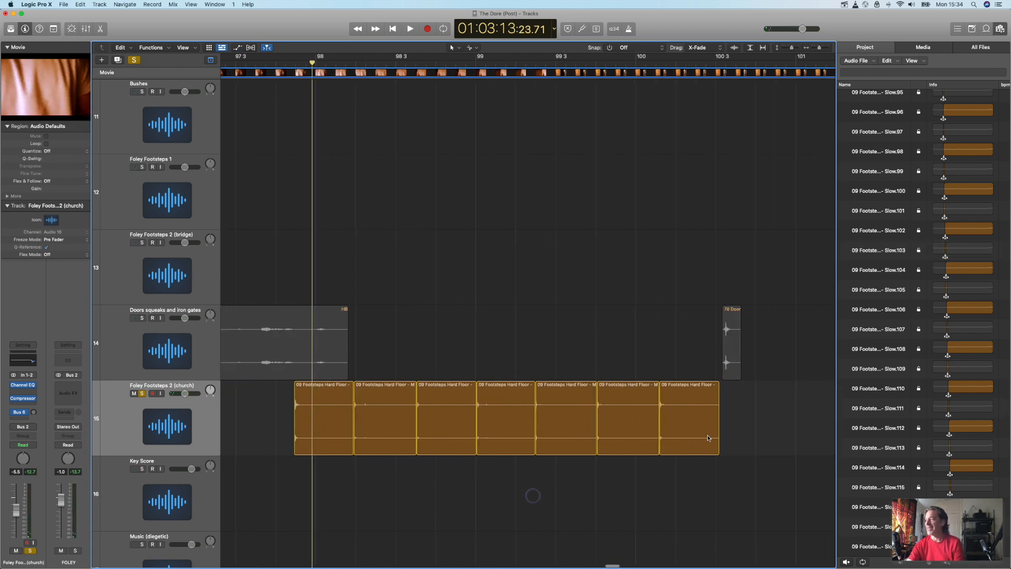
left_click_drag(390, 429, 573, 434)
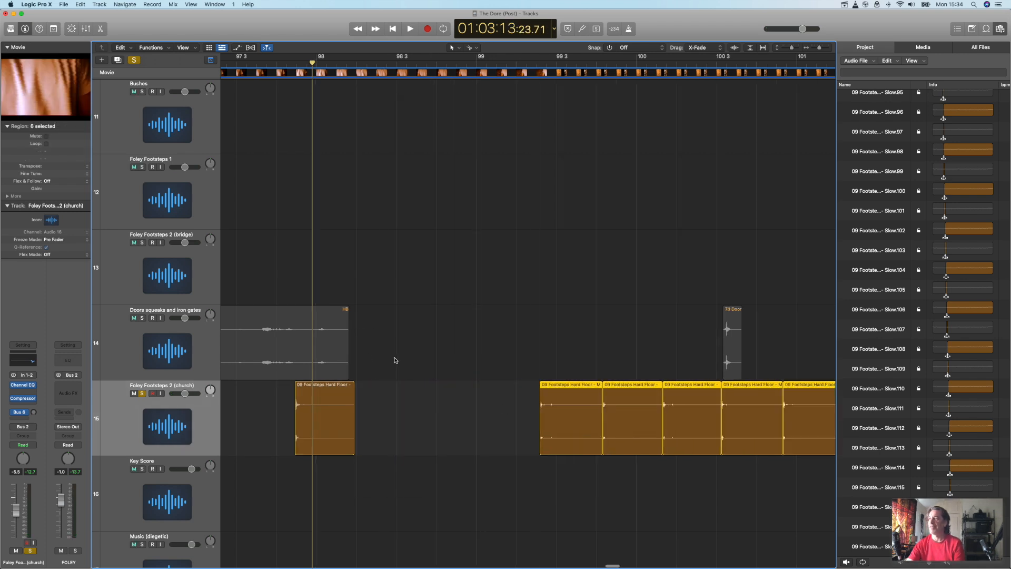
Step: Play from just after 96 3 to the third footfall and move the third footsteps piece there, just after 98 4
scroll(394, 360, "left", 5)
left_click(241, 60)
key("space")
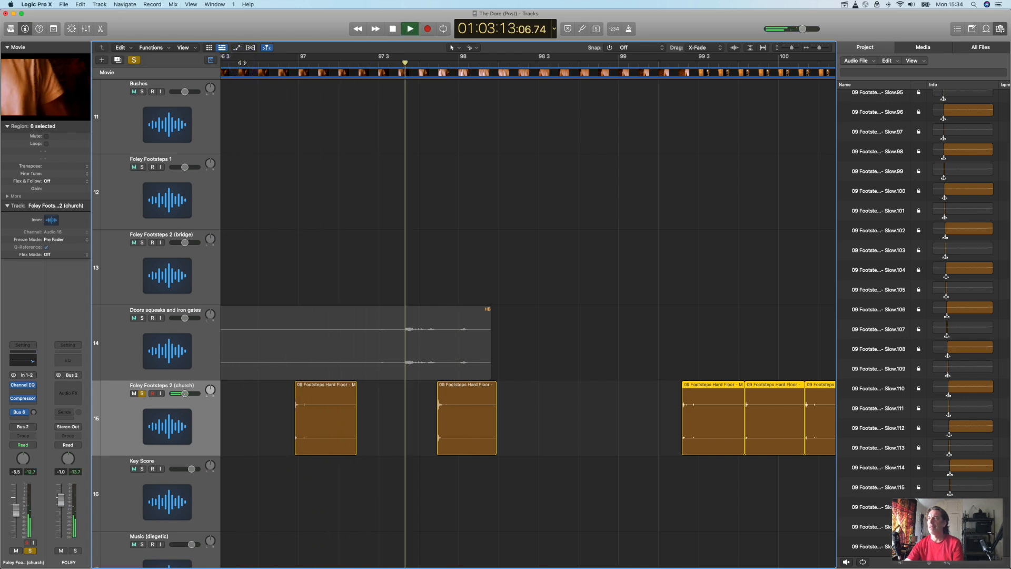
key("space")
left_click_drag(696, 428, 626, 429)
left_click(651, 432)
Step: Open the movie in a floating window, shrink it, and place it above the Foley Footsteps 2 (church) track, clear of the ruler
left_click(54, 92)
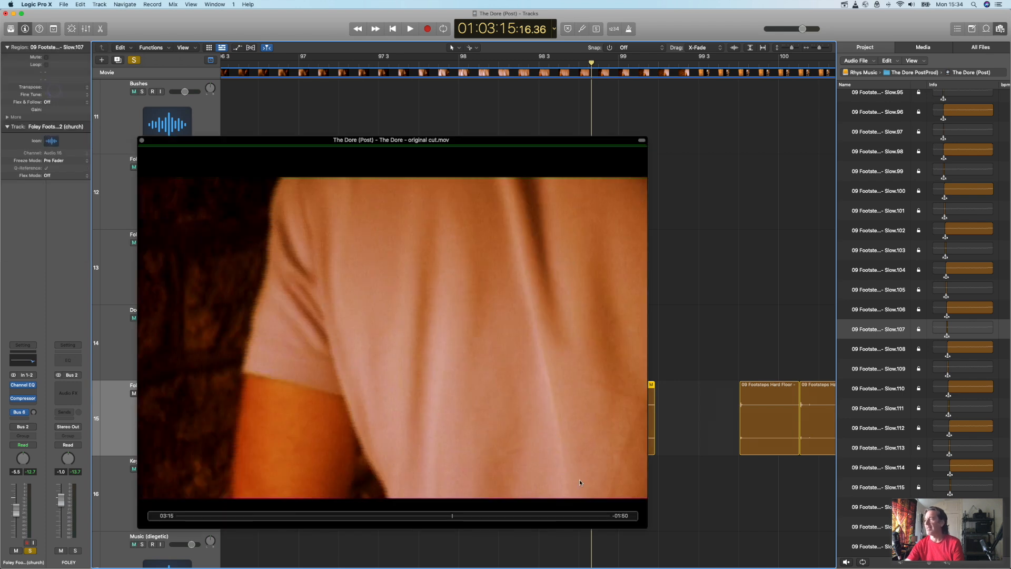
left_click_drag(646, 527, 493, 428)
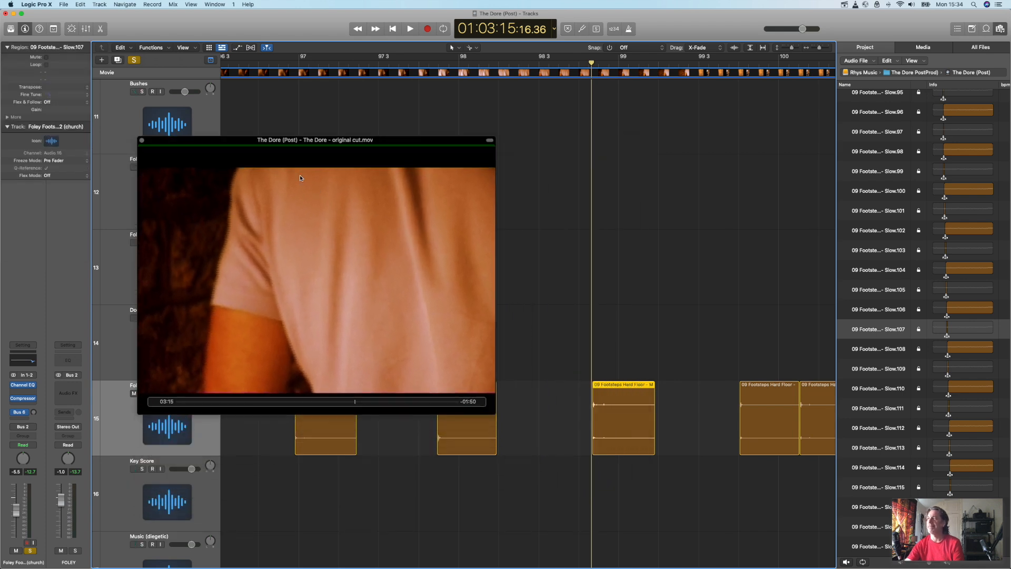
left_click_drag(244, 141, 225, 71)
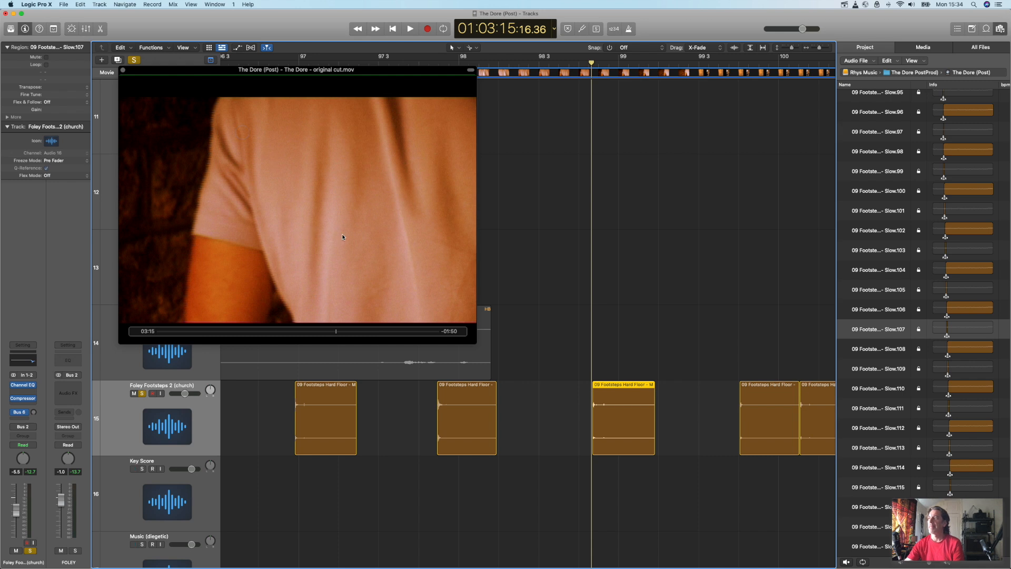
scroll(516, 270, "left", 3)
left_click_drag(299, 70, 293, 82)
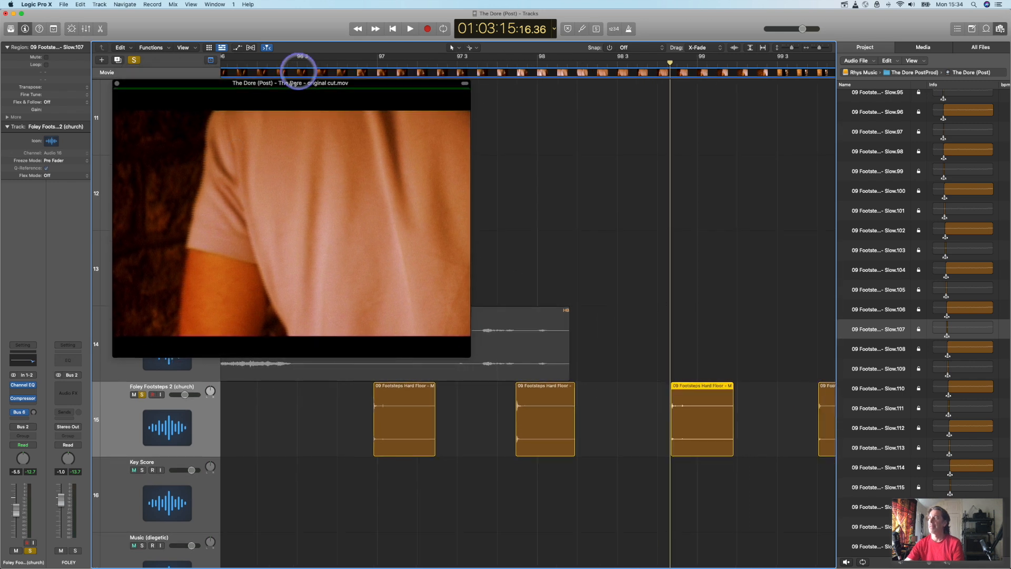
Step: Play from about 96 3 to the fourth footfall, place the fourth footsteps piece just before bar 100, and shift the remaining pieces later
left_click(294, 64)
key("space")
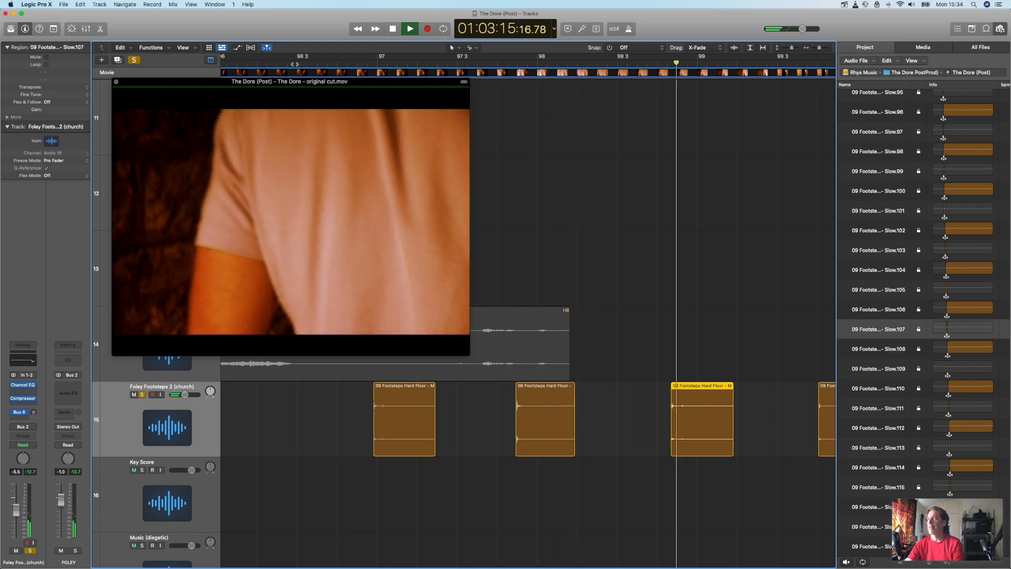
key("space")
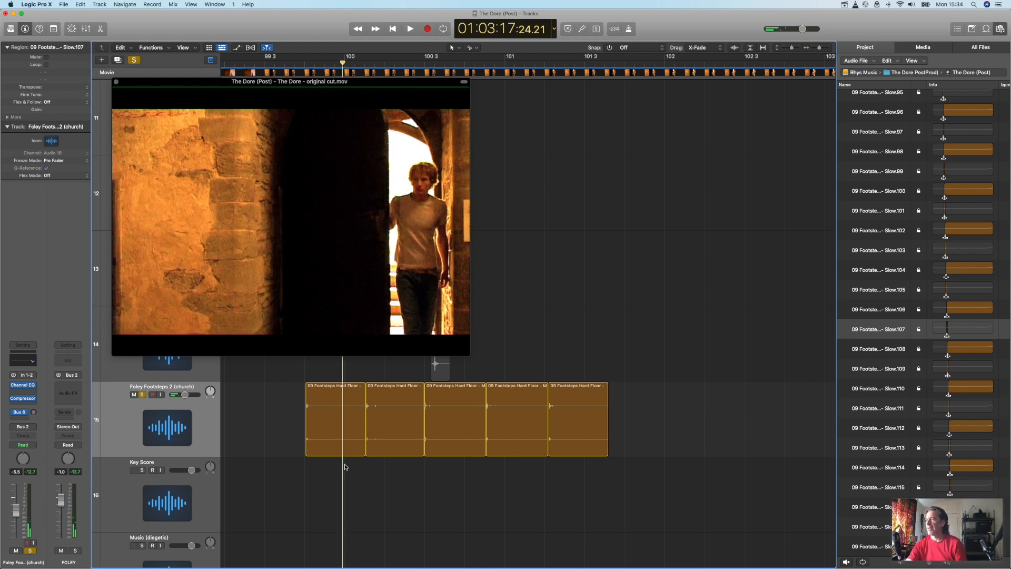
left_click(237, 490)
left_click_drag(347, 424, 630, 431)
mouse_move(348, 441)
left_mouse_down()
mouse_move(447, 427)
mouse_move(531, 437)
mouse_move(253, 424)
mouse_move(335, 430)
left_mouse_up()
left_click(446, 487)
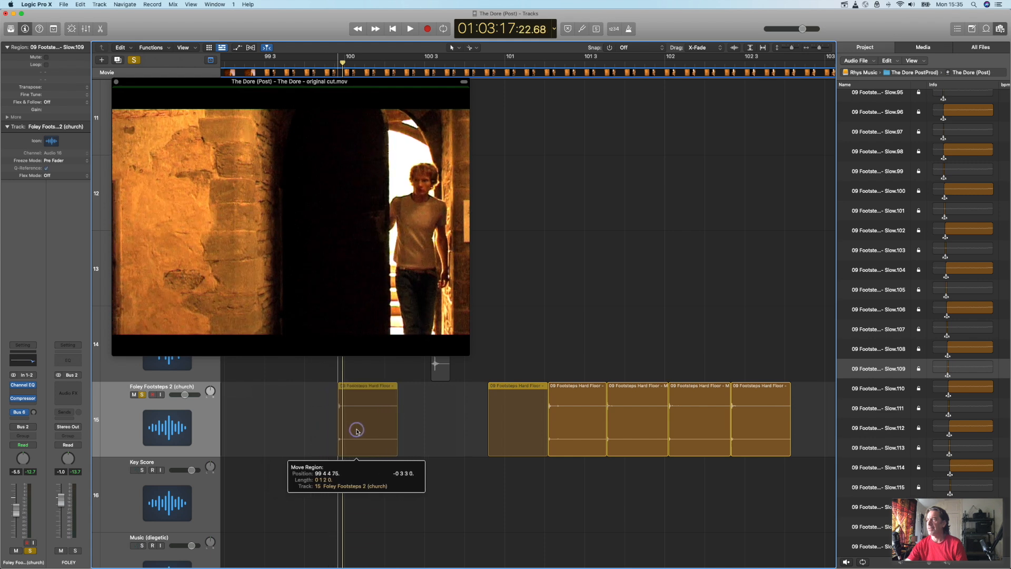
mouse_move(384, 434)
left_mouse_down()
mouse_move(359, 433)
mouse_move(390, 431)
mouse_move(365, 435)
mouse_move(377, 436)
left_mouse_up()
Step: Space out the remaining footsteps pieces, starting the fifth near 101 2, the sixth at 102, the seventh near 102 4 and the eighth at 103 4
left_click_drag(559, 423, 432, 428)
scroll(579, 437, "right", 5)
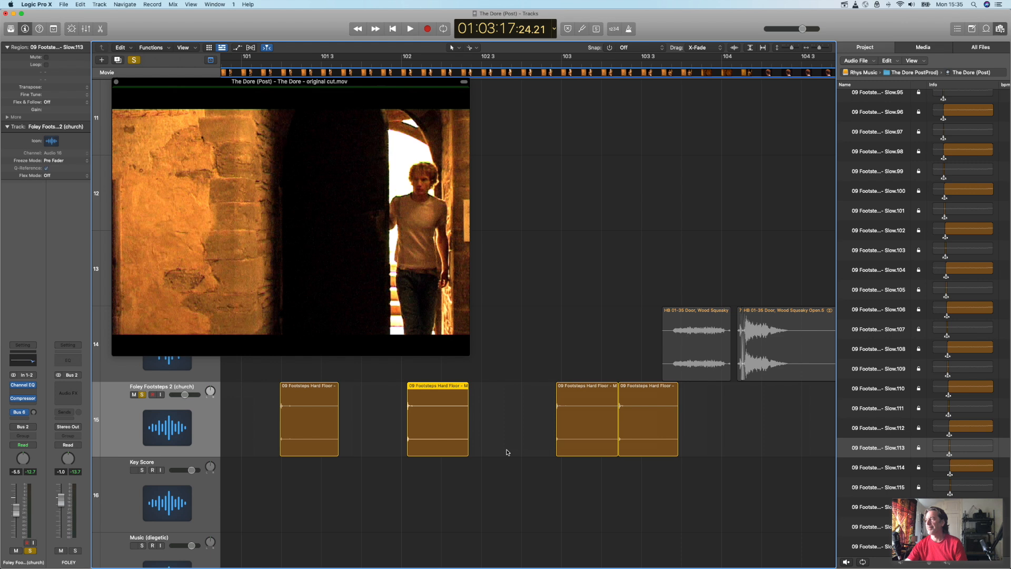
scroll(503, 451, "right", 5)
left_click_drag(338, 426, 493, 436)
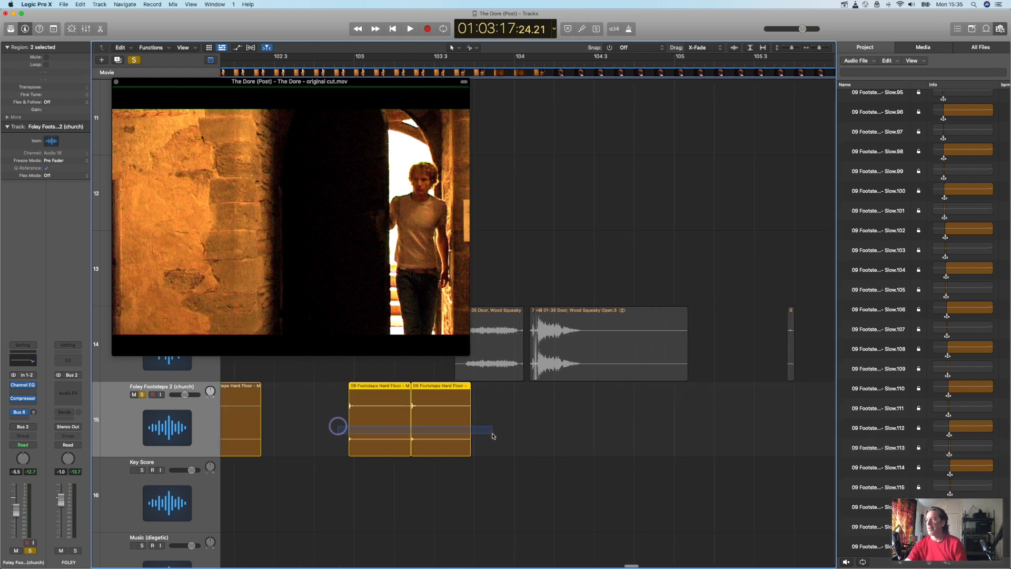
left_click_drag(401, 428, 347, 424)
left_click_drag(583, 430, 495, 440)
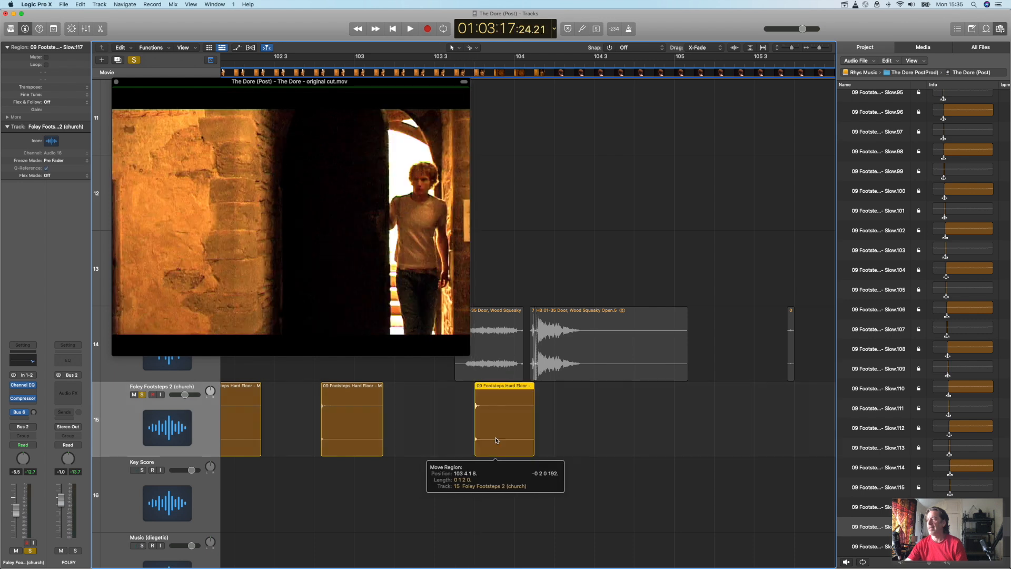
Step: Play the spaced footsteps against the movie, move the last footsteps piece earlier to just after 103 3, and replay it
scroll(475, 433, "left", 10)
scroll(475, 433, "left", 10)
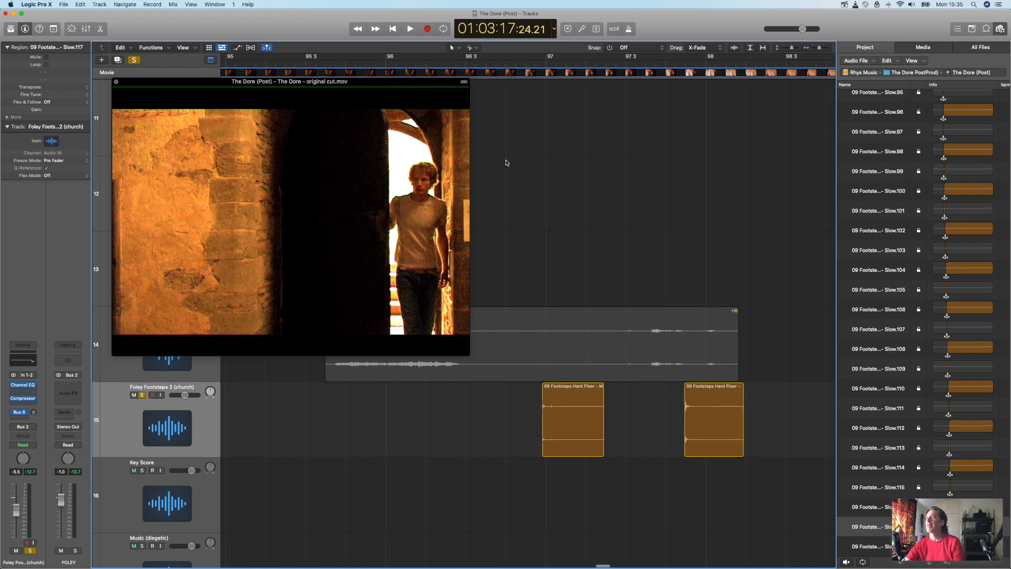
key("space")
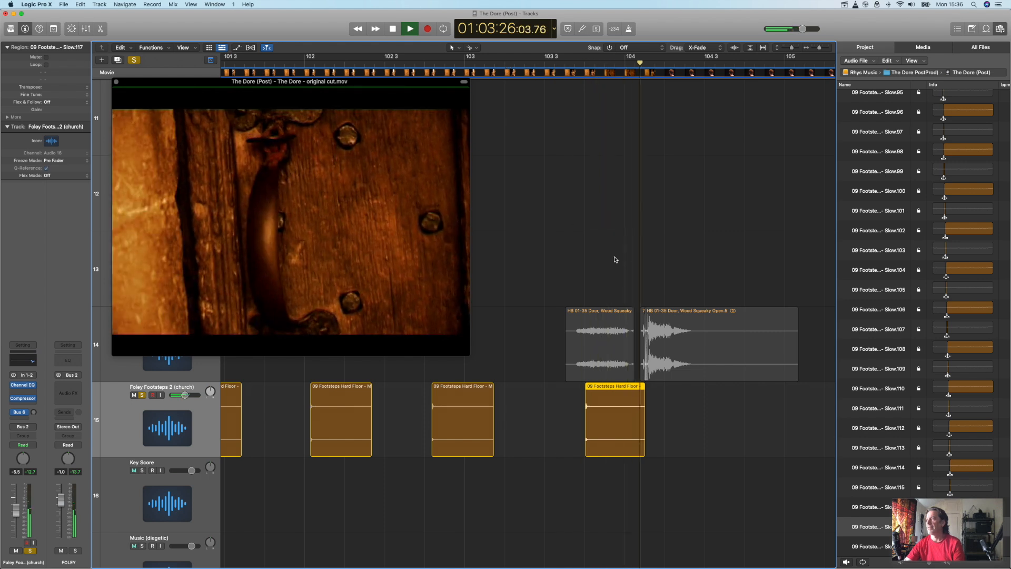
key("space")
left_click_drag(610, 425, 585, 424)
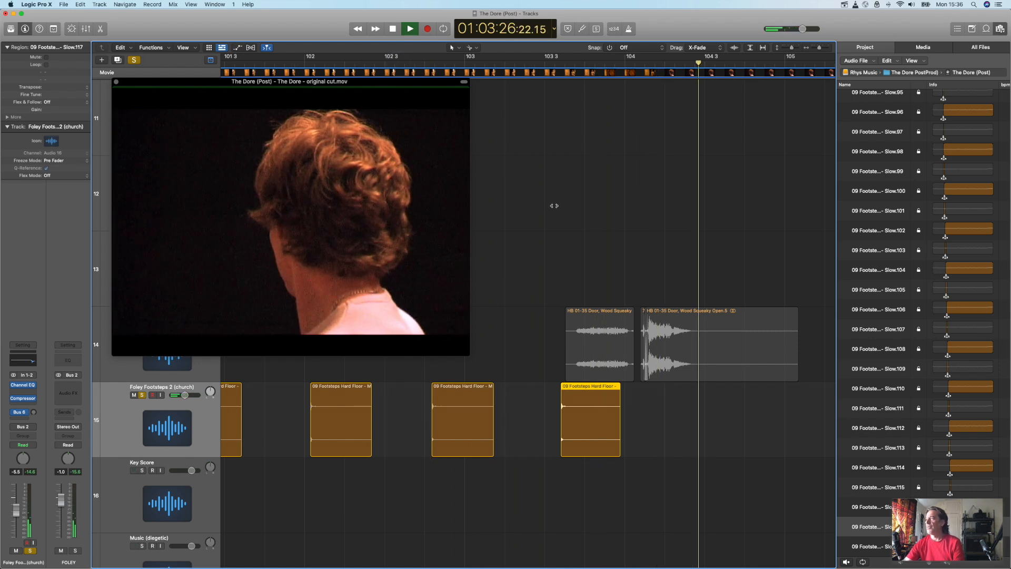
key("space")
Step: Move the short piece near 105 4 from the doors track to Foley Footsteps 2 (church) just after bar 104, and play the scene
scroll(582, 244, "right", 10)
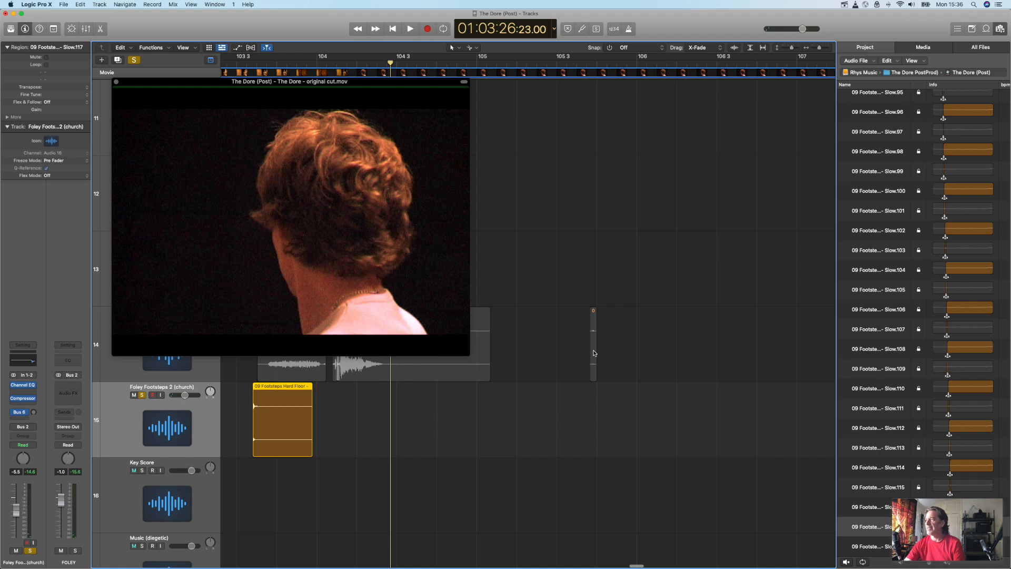
left_click_drag(593, 351, 494, 399)
left_click_drag(397, 422, 340, 427)
scroll(653, 245, "left", 5)
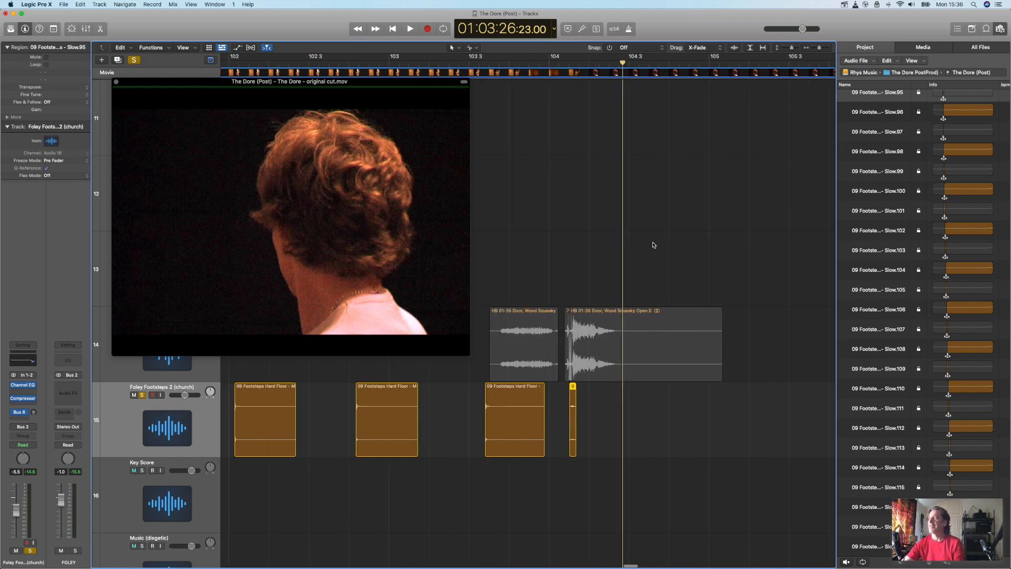
key("space")
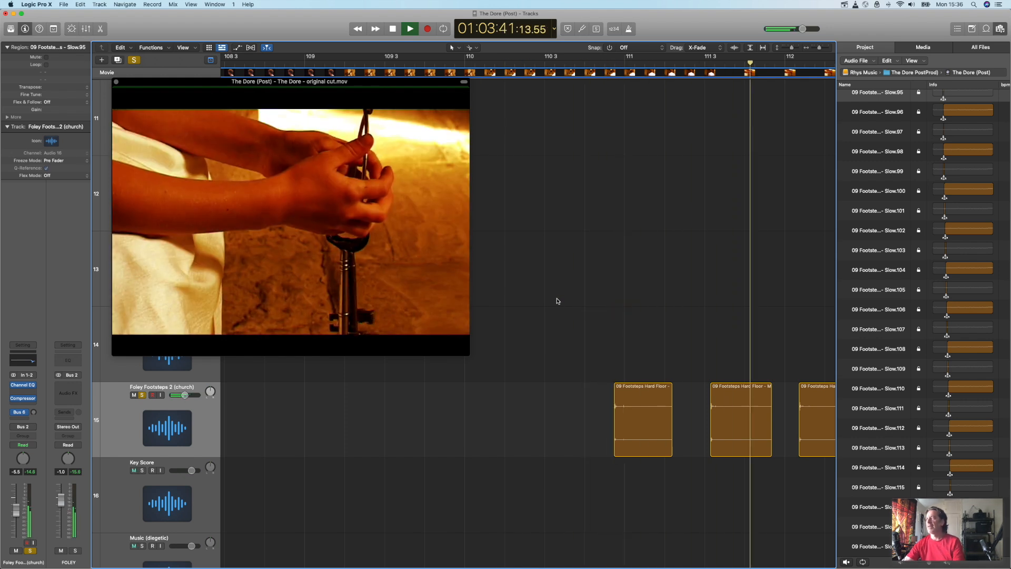
key("space")
Step: Move the movie window aside to reveal the tracks, put it back, and play a short section from just after bar 110
left_click_drag(234, 84, 587, 71)
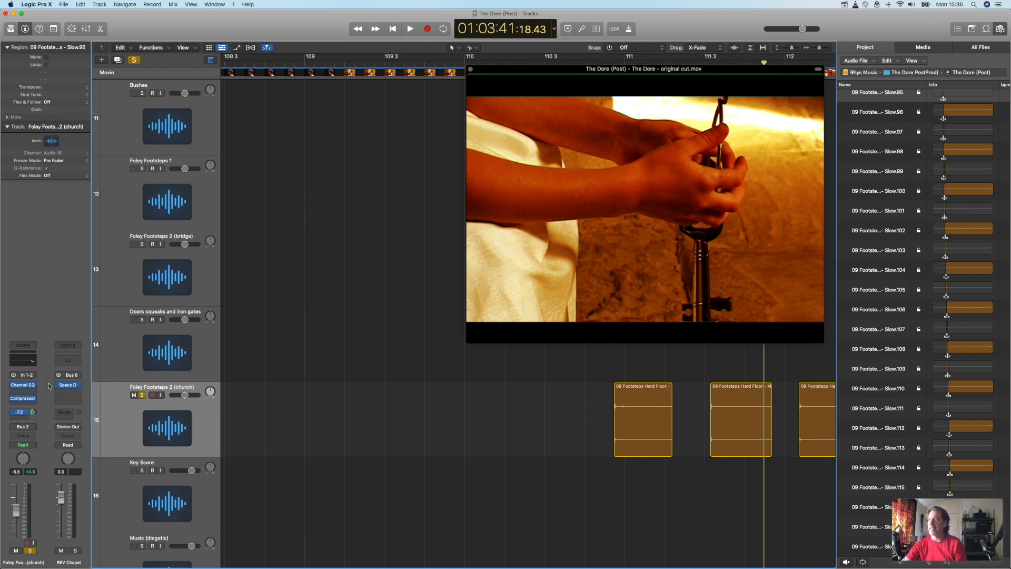
left_click_drag(526, 69, 178, 94)
left_click(493, 65)
key("space")
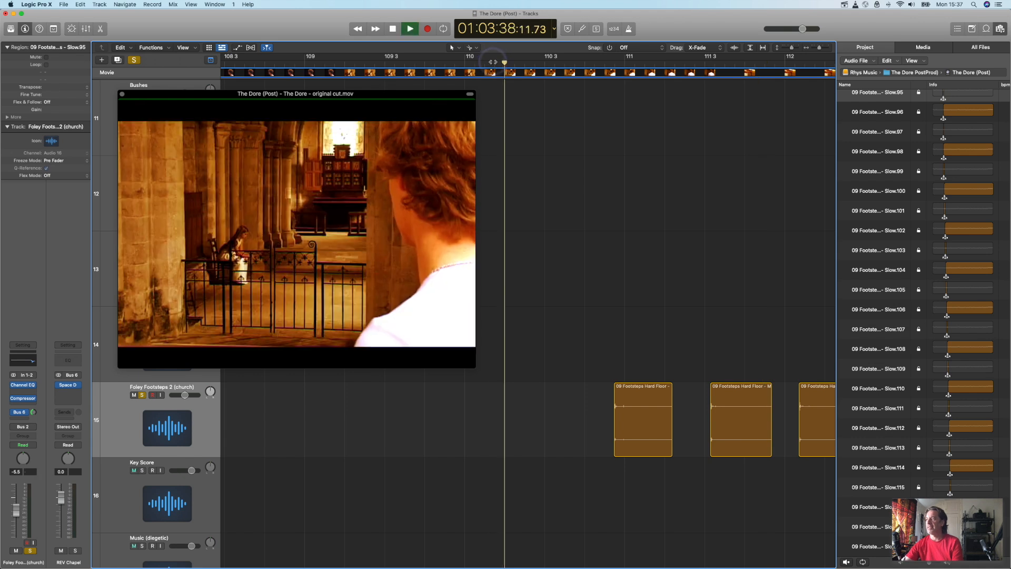
key("space")
scroll(532, 135, "left", 10)
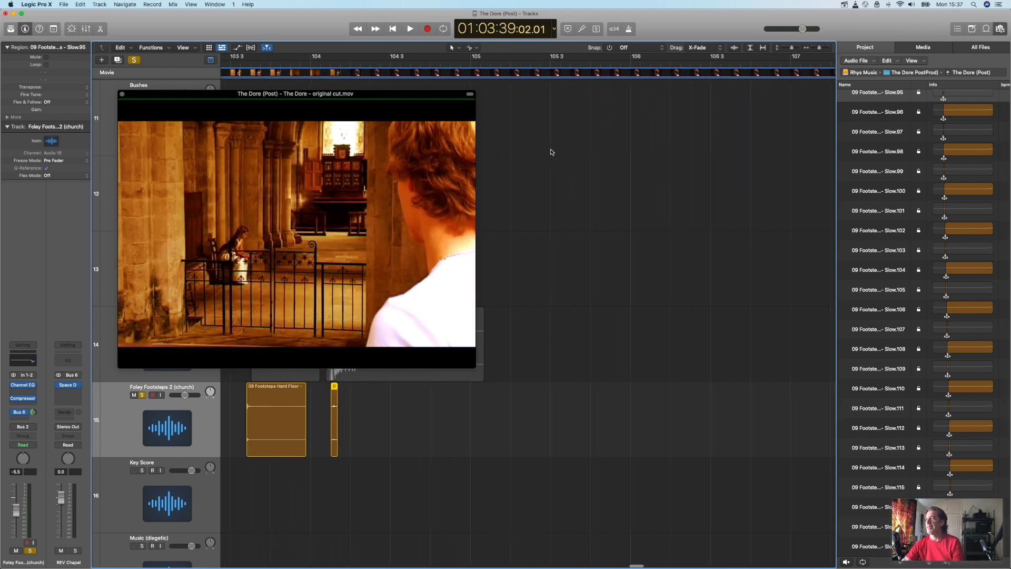
Step: Play the soloed Foley Footsteps 2 (church) track against the movie from just before 96 3 to just before bar 105
scroll(551, 152, "left", 4)
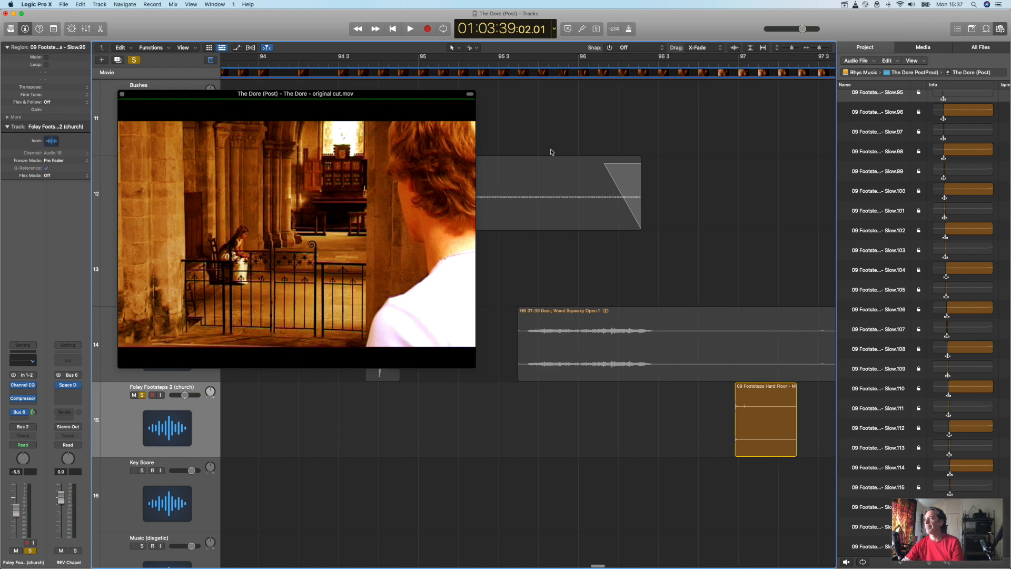
left_click(654, 62)
key("space")
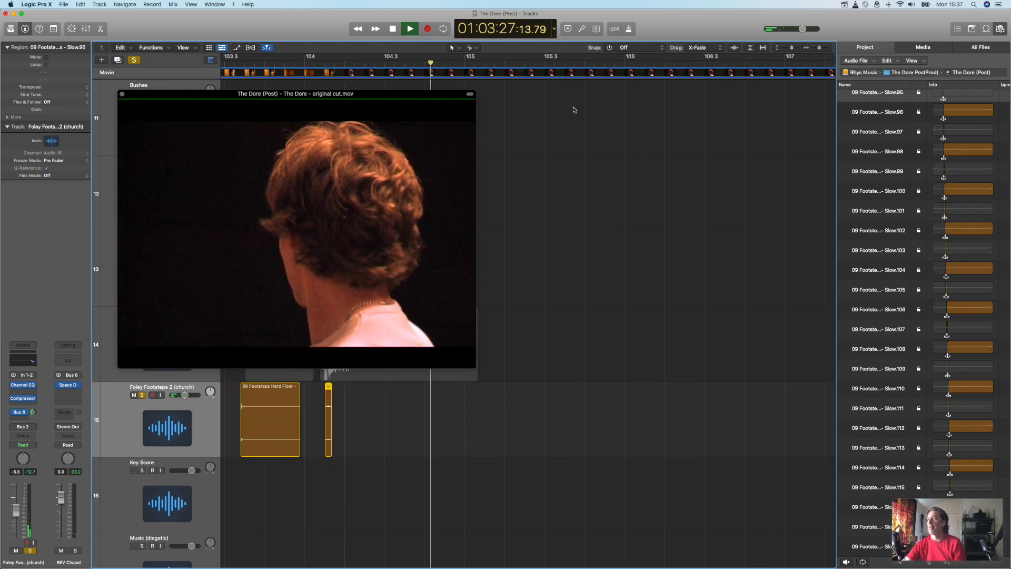
key("space")
Step: Play the church scene with all tracks unsoloed until past bar 127, and close the floating movie window
scroll(644, 260, "left", 10)
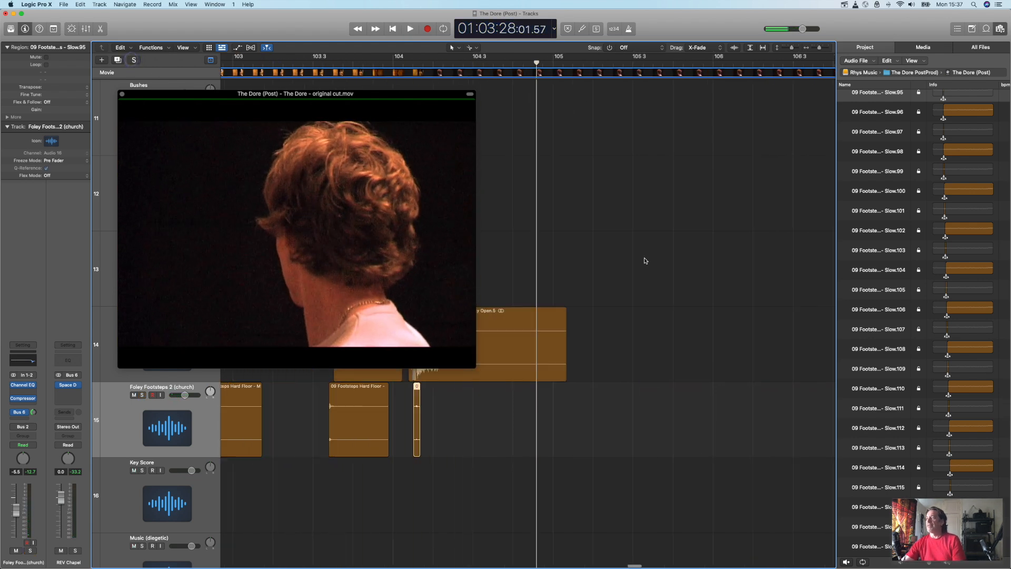
scroll(645, 260, "left", 6)
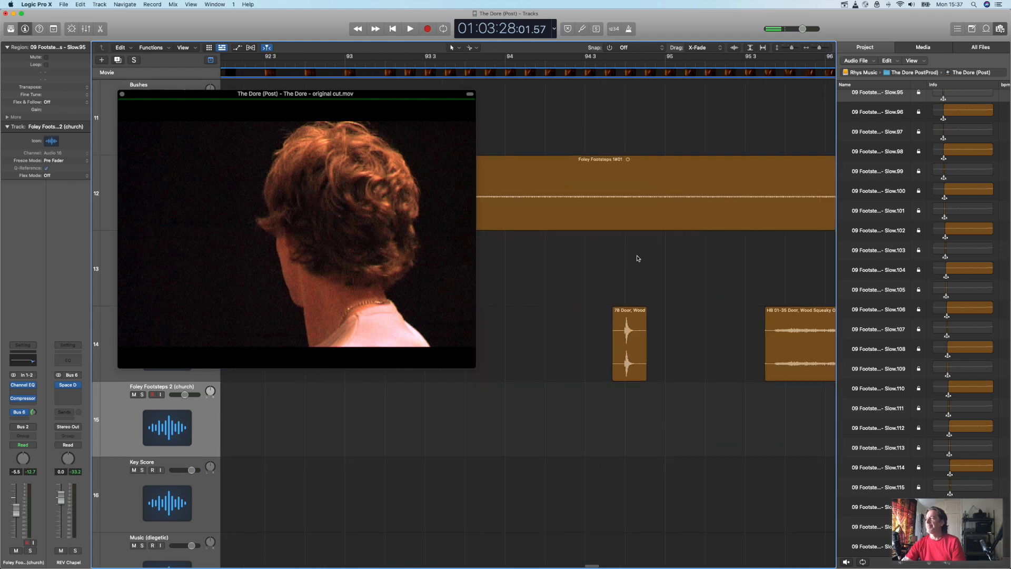
scroll(568, 165, "left", 2)
left_click(540, 65)
key("space")
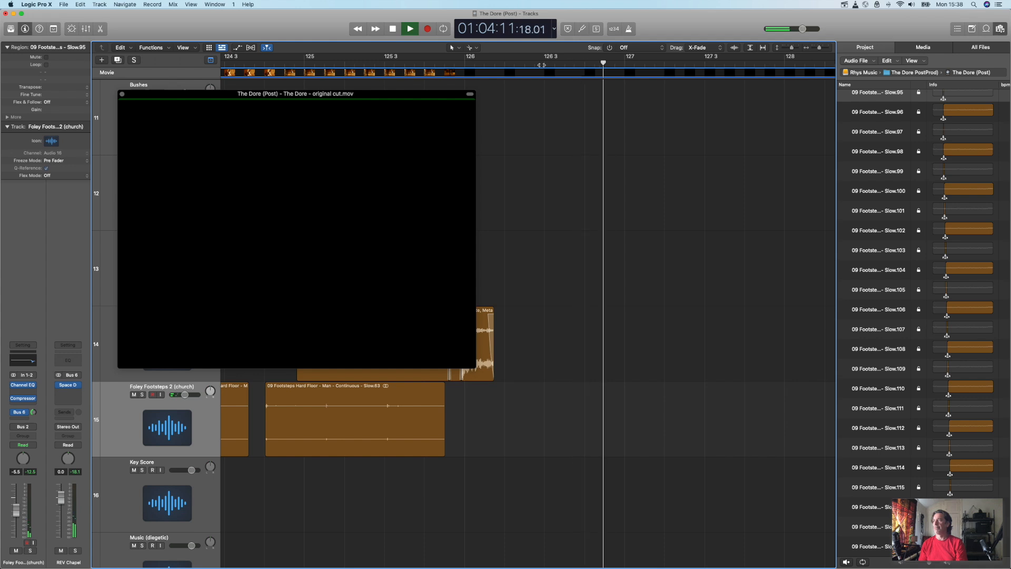
key("space")
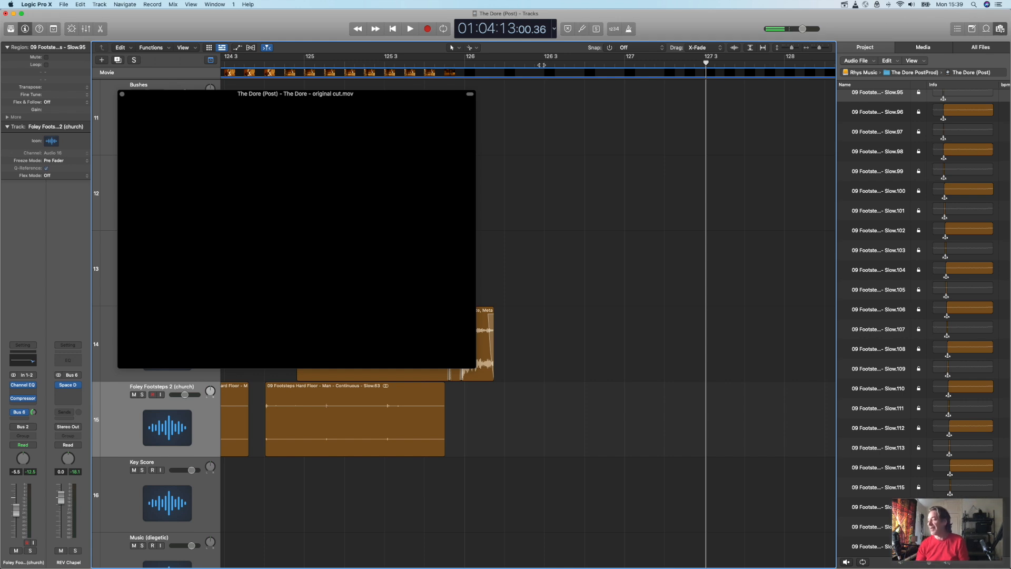
left_click(123, 95)
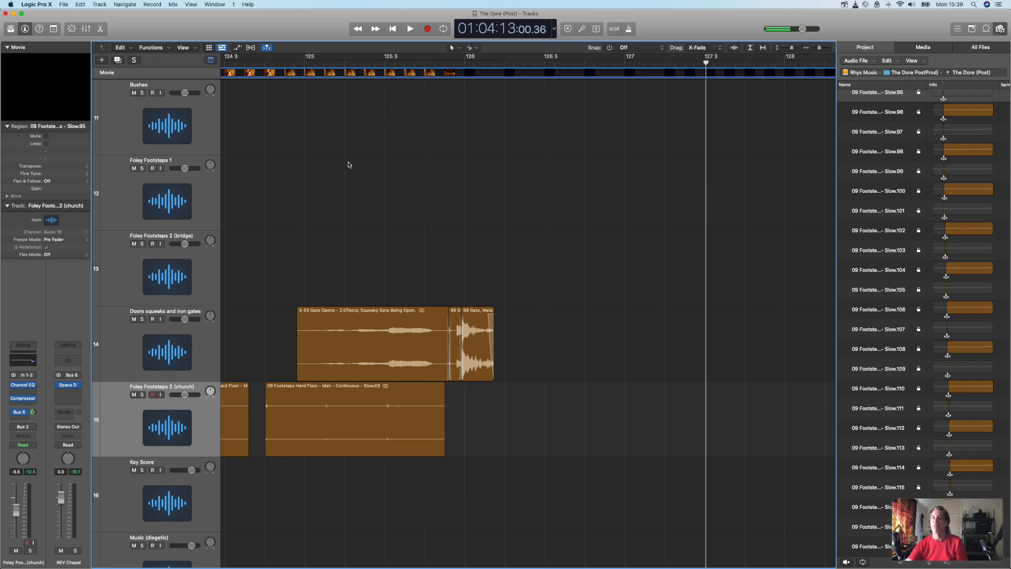
left_click(844, 6)
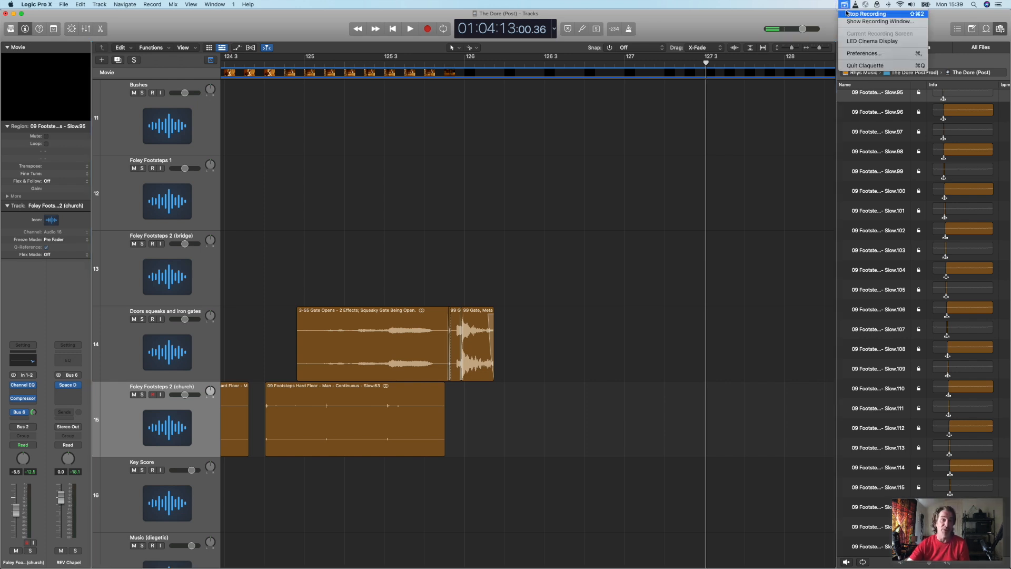